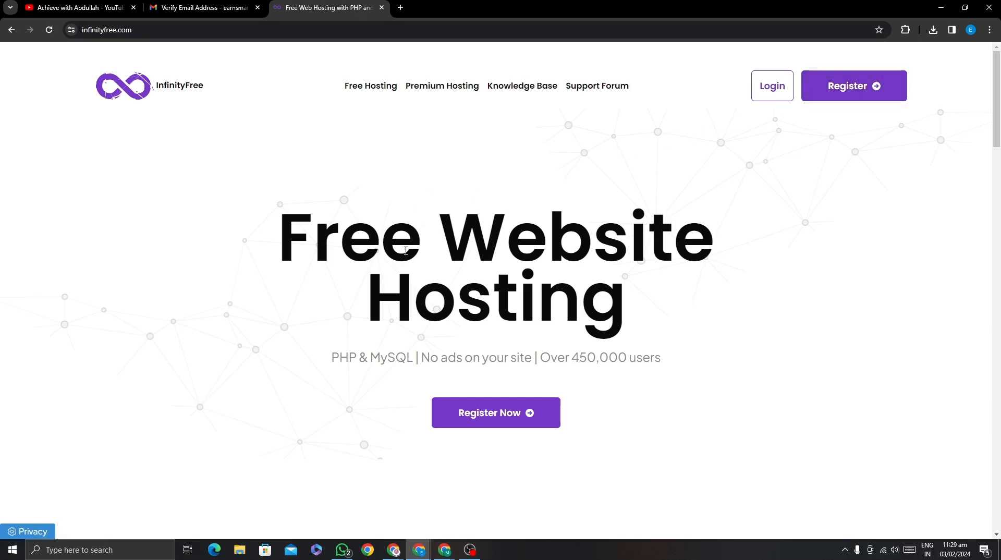
Step: Log in to InfinityFree and start creating a hosting account on the free $0 InfinityFree plan
click(773, 87)
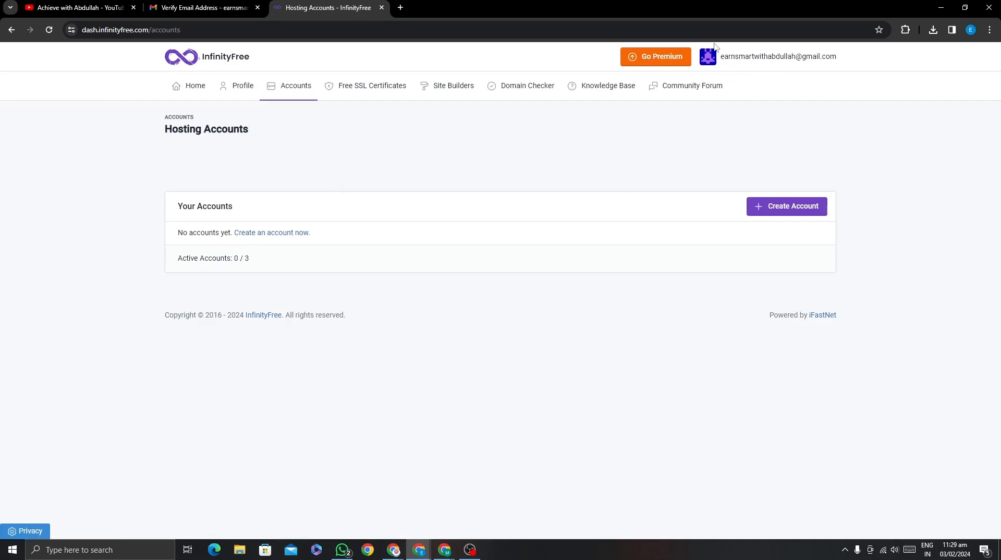
click(781, 210)
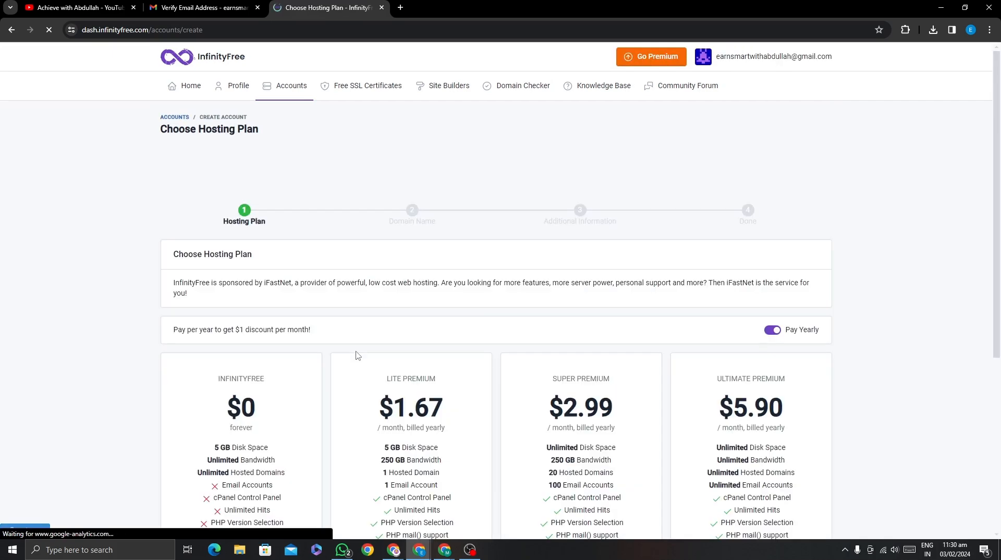
scroll(137, 344, down, 4)
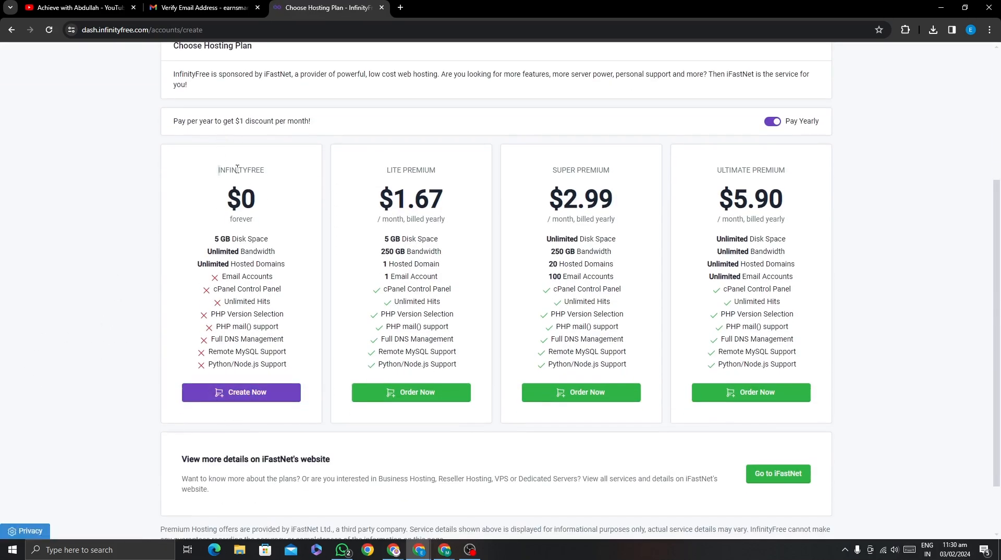
drag(216, 167, 268, 172)
drag(228, 202, 254, 219)
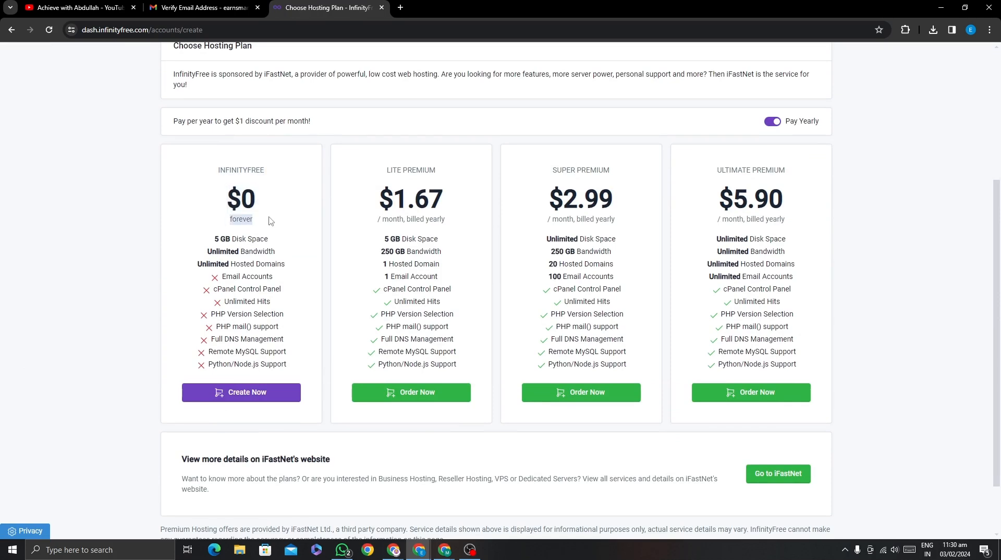
click(254, 398)
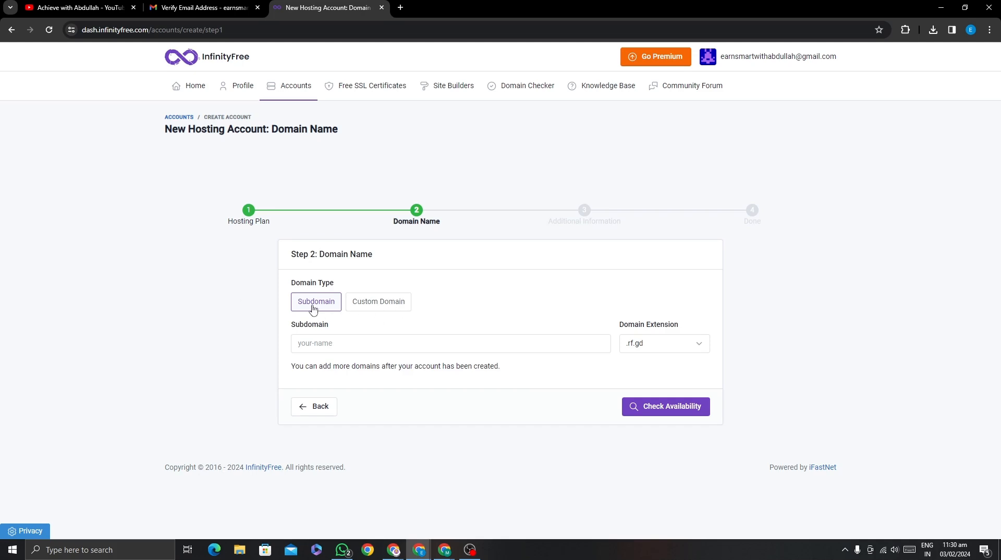
Step: Review the domain extensions offered for a free subdomain
click(666, 346)
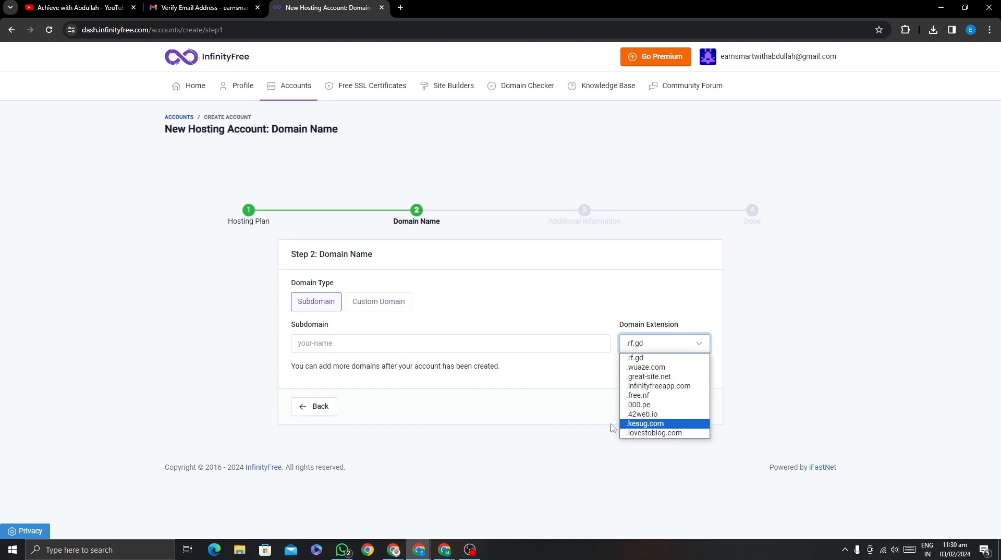
click(583, 399)
click(669, 349)
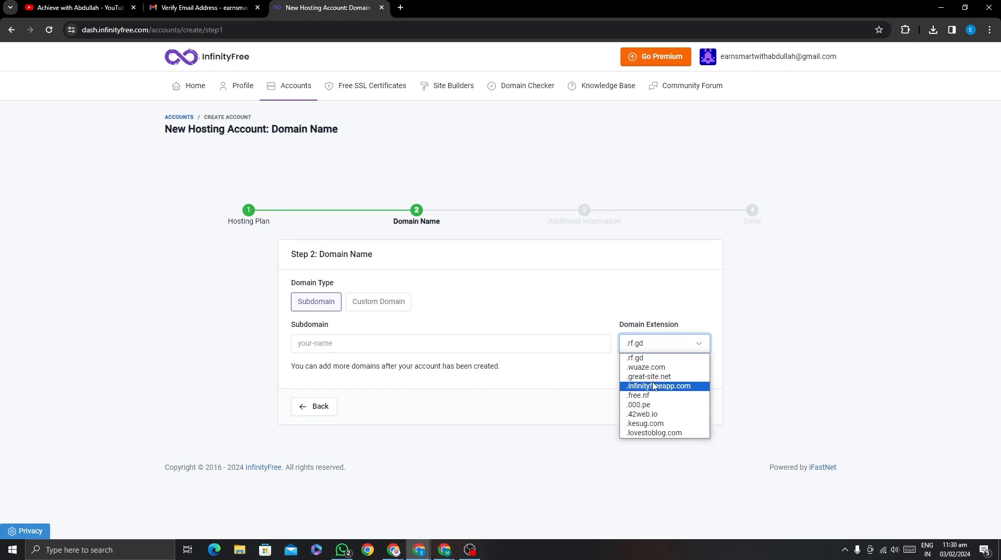
click(554, 378)
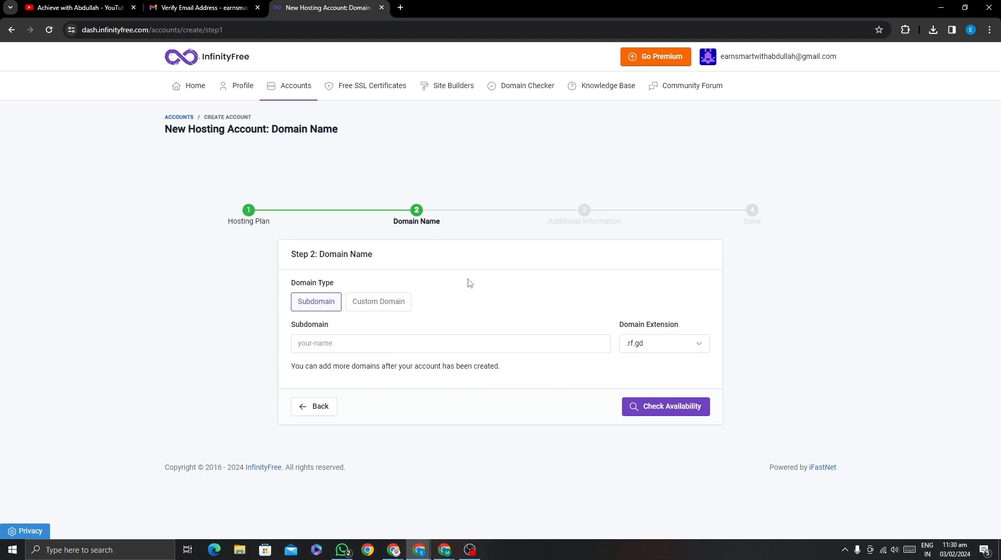
Step: Set the domain type to Custom Domain and read the notice about the required nameservers
click(357, 302)
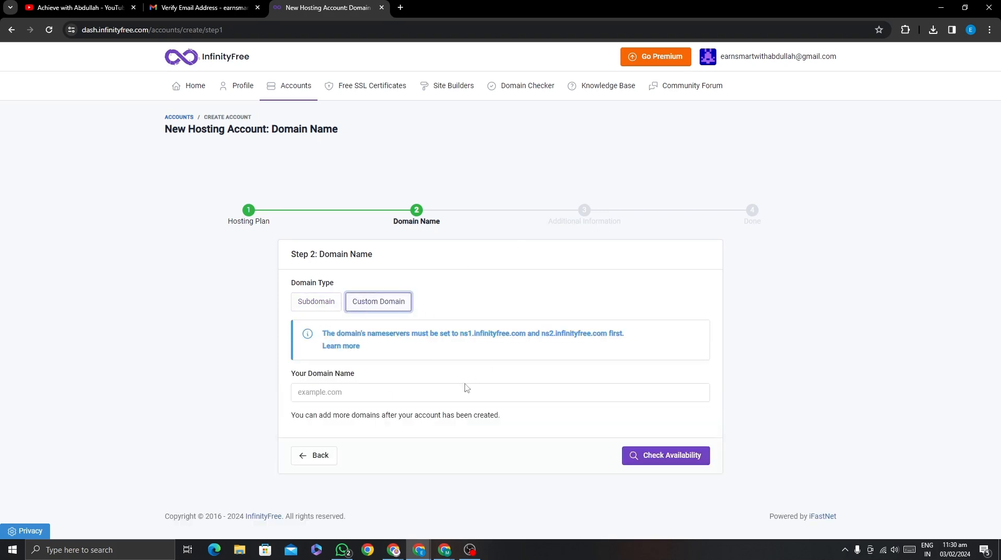
click(337, 391)
click(331, 380)
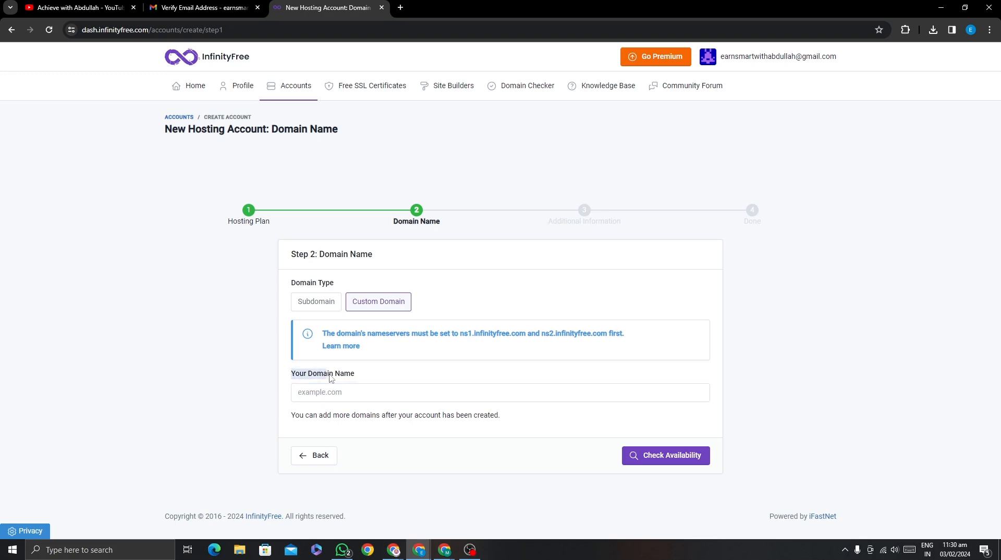
click(379, 377)
click(450, 303)
drag(325, 334, 595, 337)
click(463, 342)
click(573, 345)
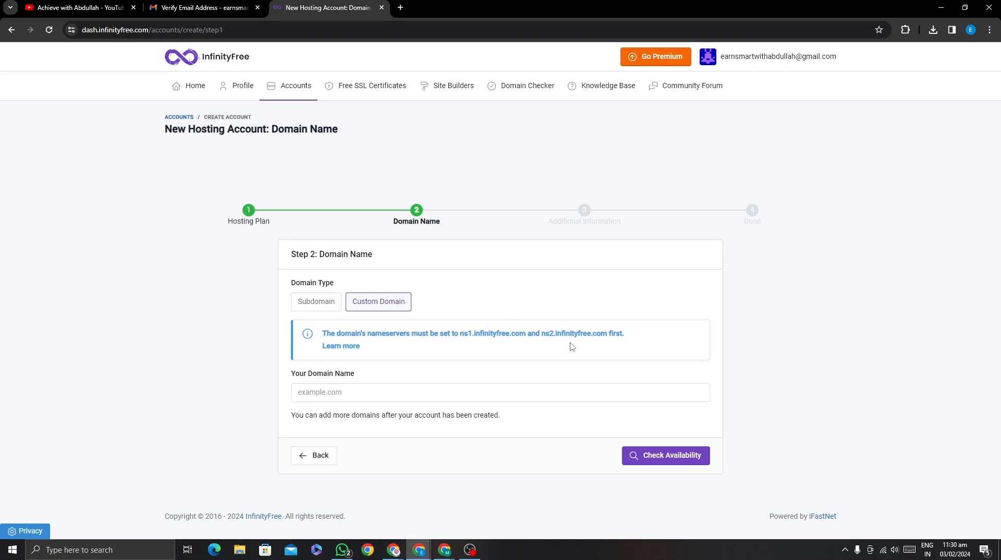
Step: Open the guide on pointing a domain to InfinityFree and examine the nameservers for a new account
click(341, 346)
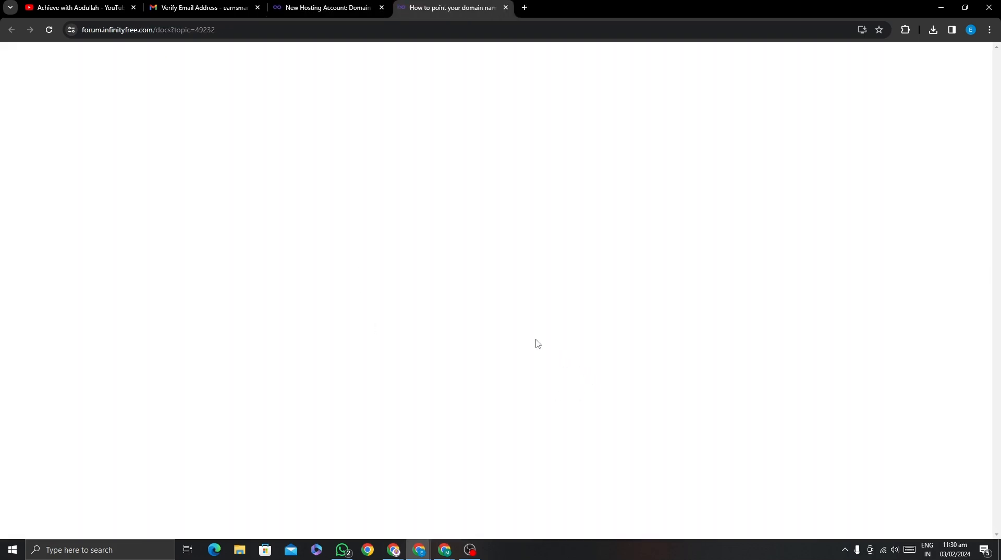
drag(431, 176, 523, 218)
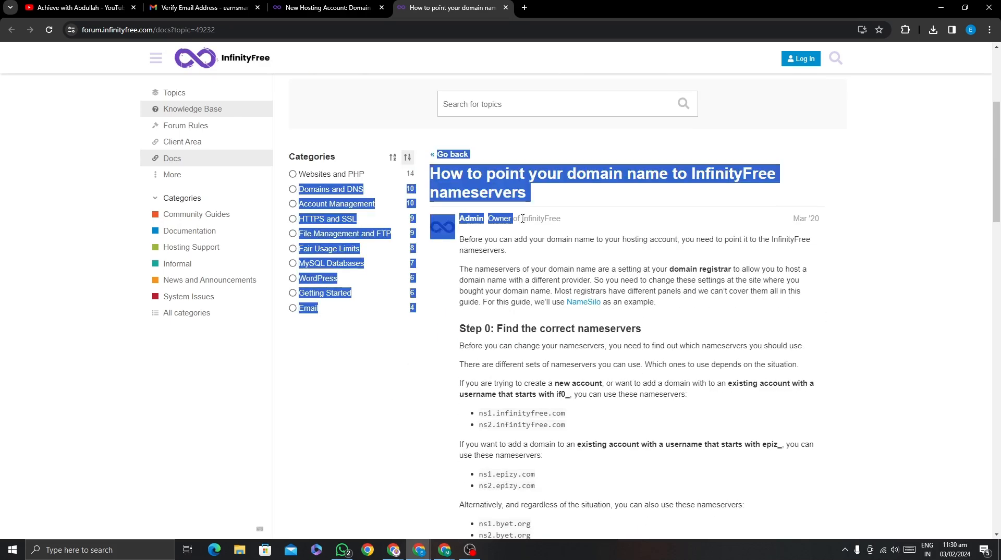
click(598, 342)
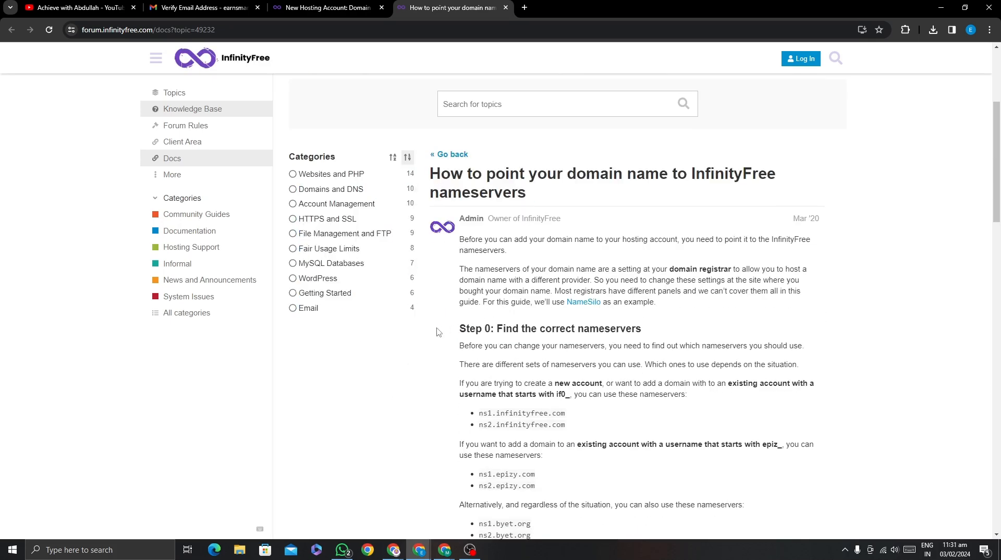
scroll(426, 323, down, 3)
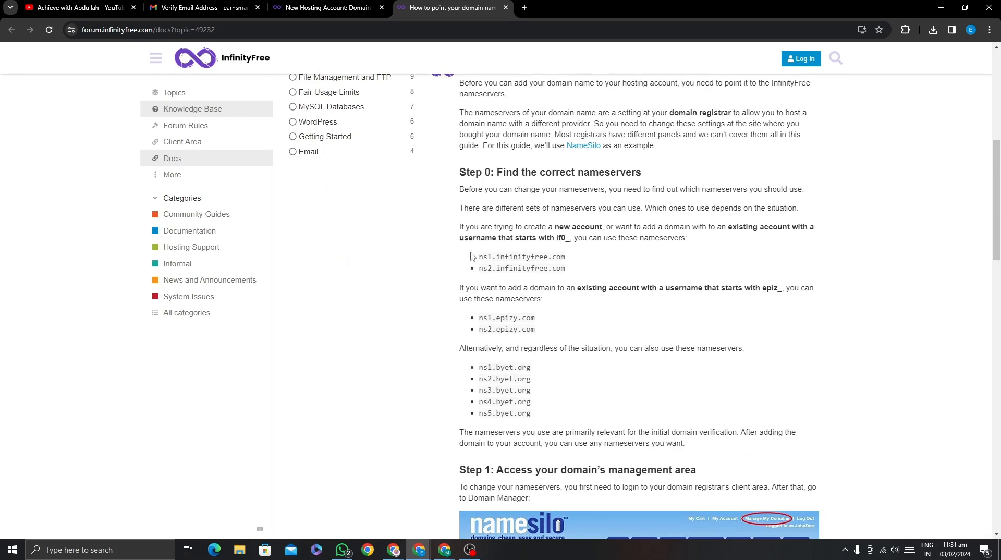
drag(487, 262, 549, 408)
click(549, 407)
drag(481, 257, 566, 256)
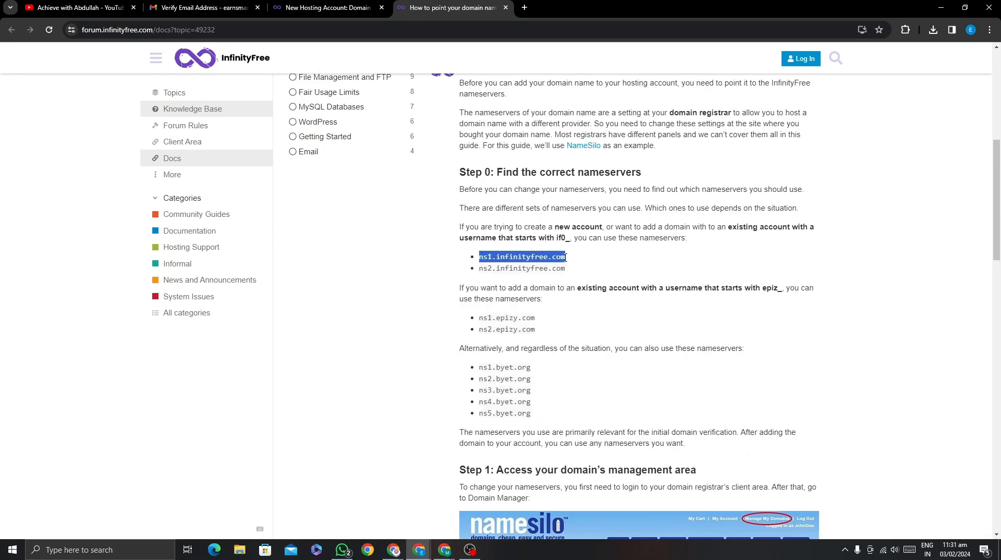
drag(483, 271, 595, 268)
click(595, 268)
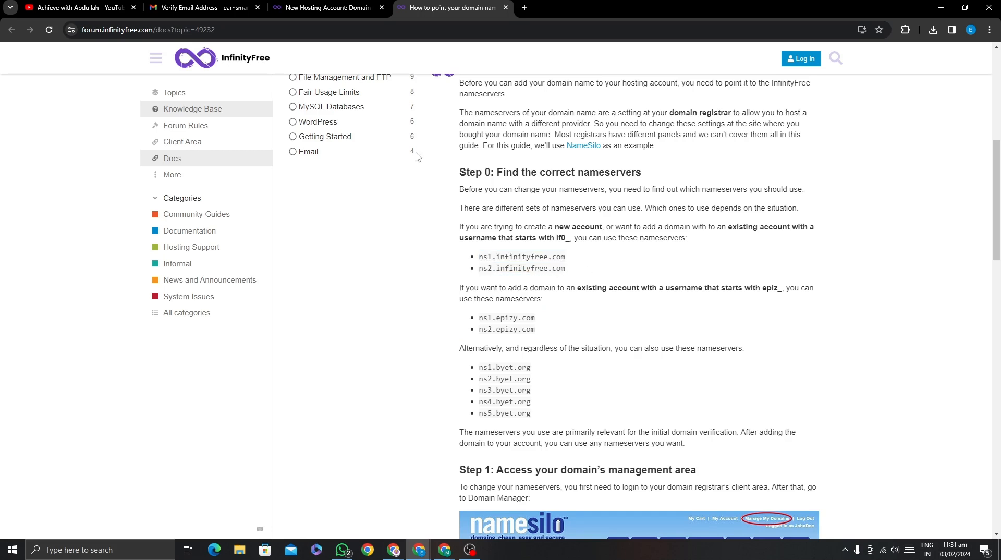
Step: Switch to Namecheap, sign in with the saved credentials, and submit the emailed verification code
click(346, 6)
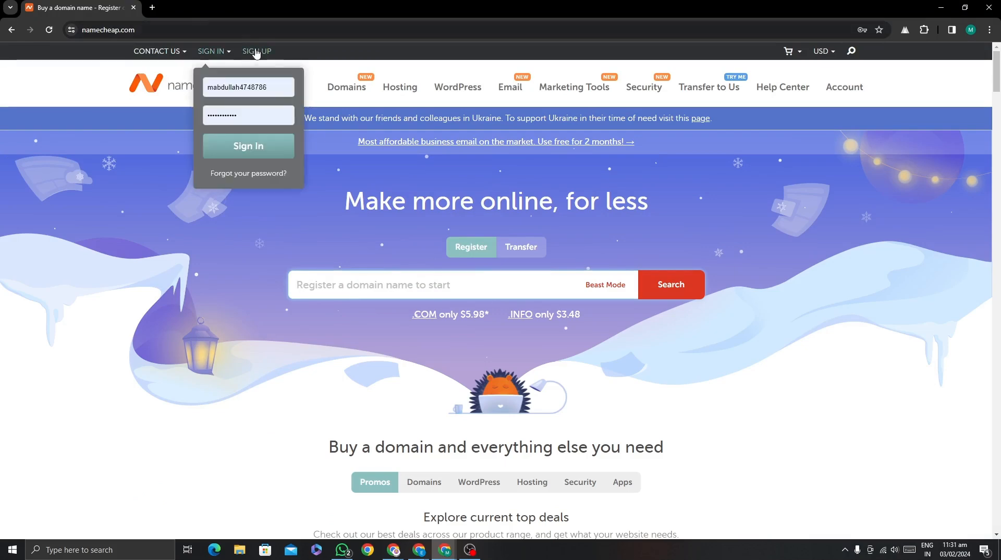
click(248, 146)
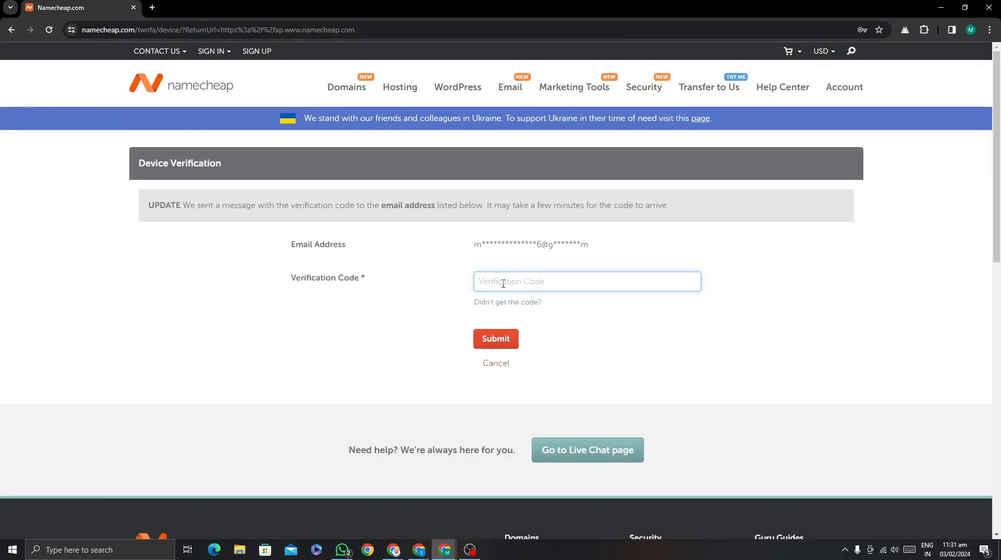
right_click(519, 281)
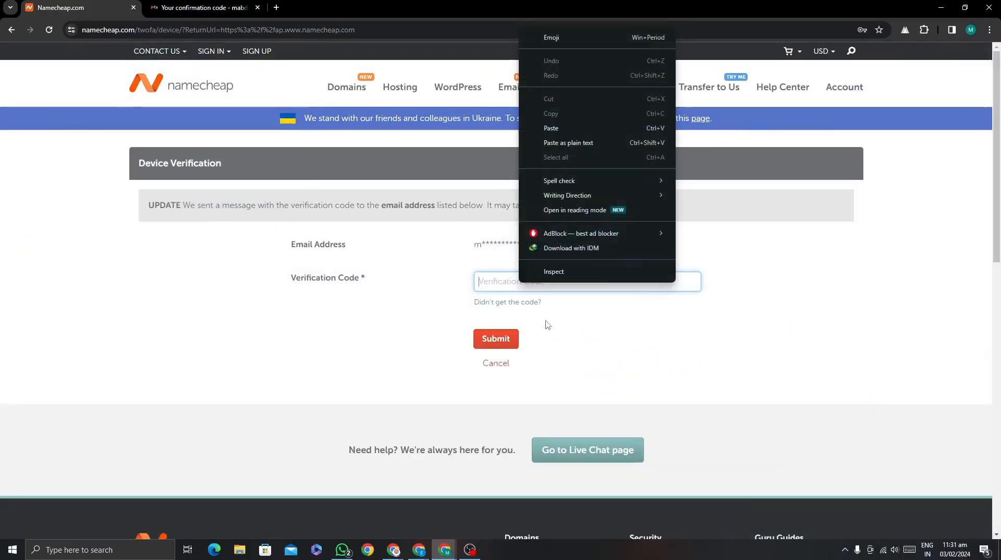
click(540, 127)
click(484, 334)
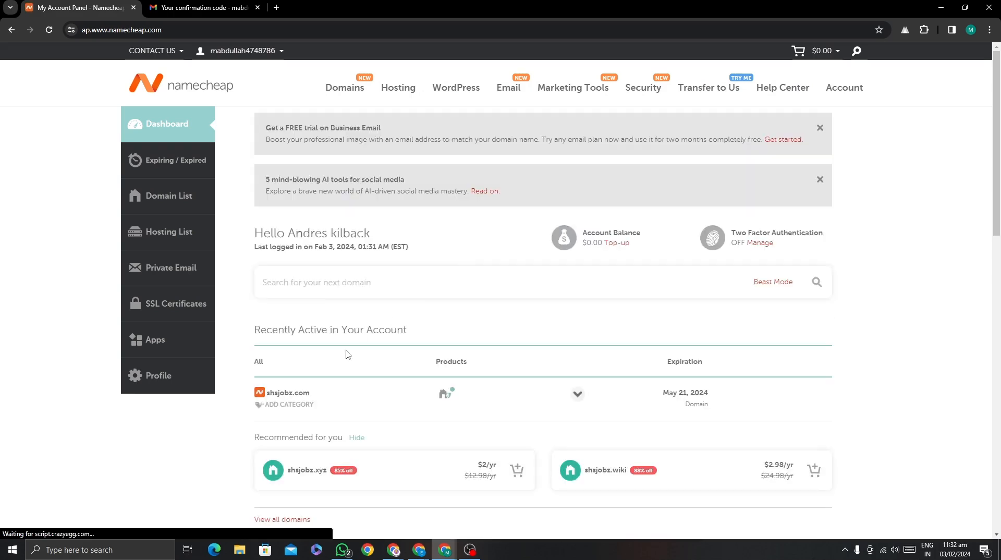
Step: Open the management page of shsjobz.com and locate its custom DNS nameservers
scroll(341, 334, down, 5)
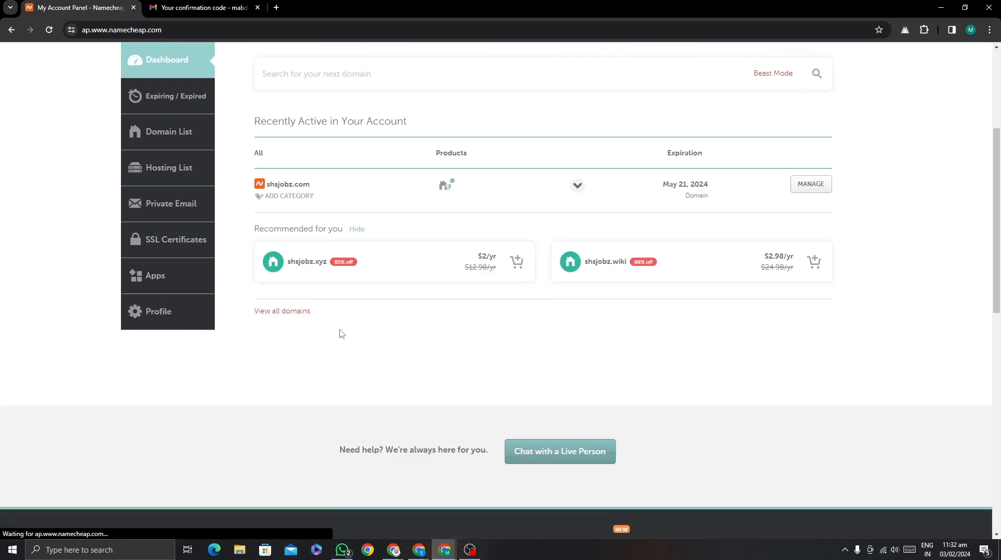
click(811, 184)
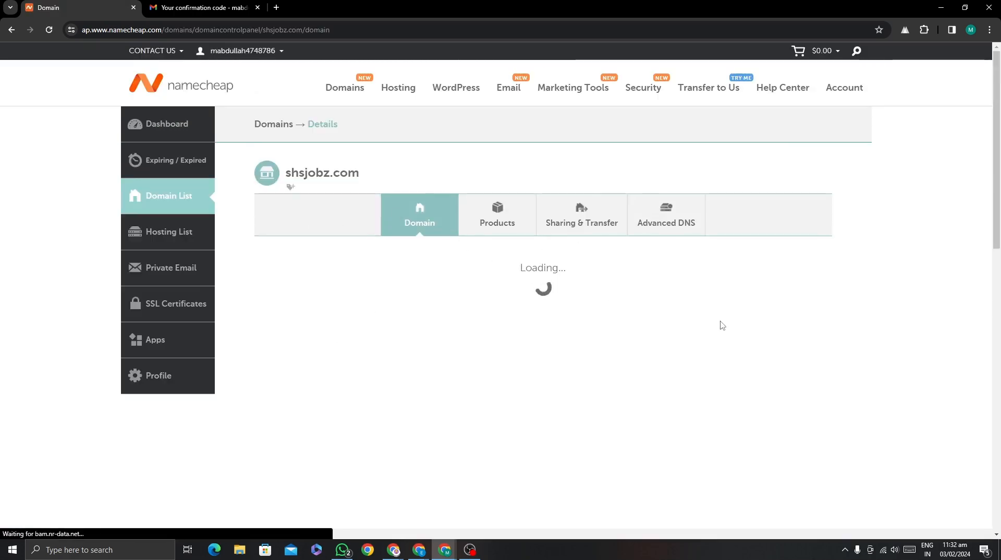
scroll(452, 275, down, 3)
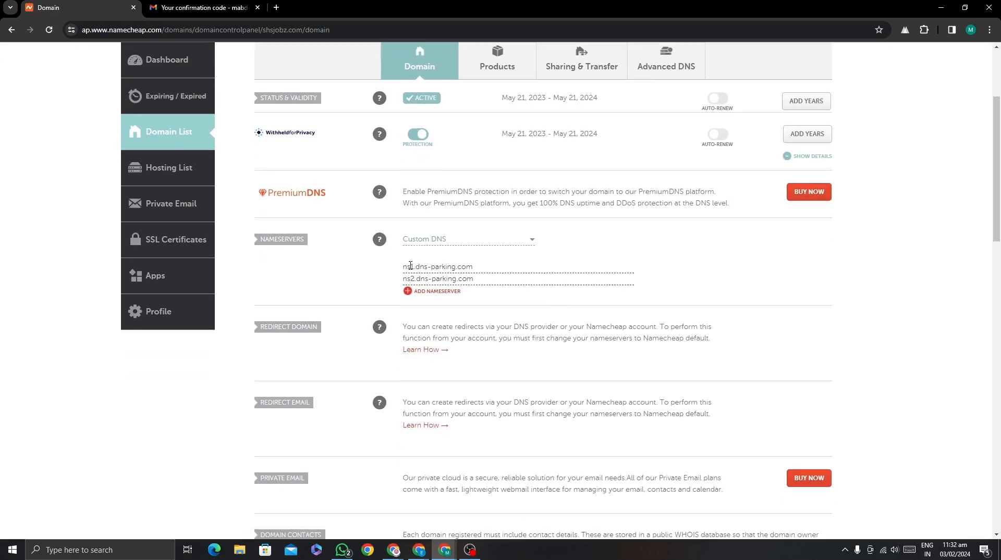
drag(404, 267, 474, 267)
click(463, 273)
Step: Switch back to the InfinityFree nameserver guide and copy ns1.infinityfree.com
mouse_move(419, 550)
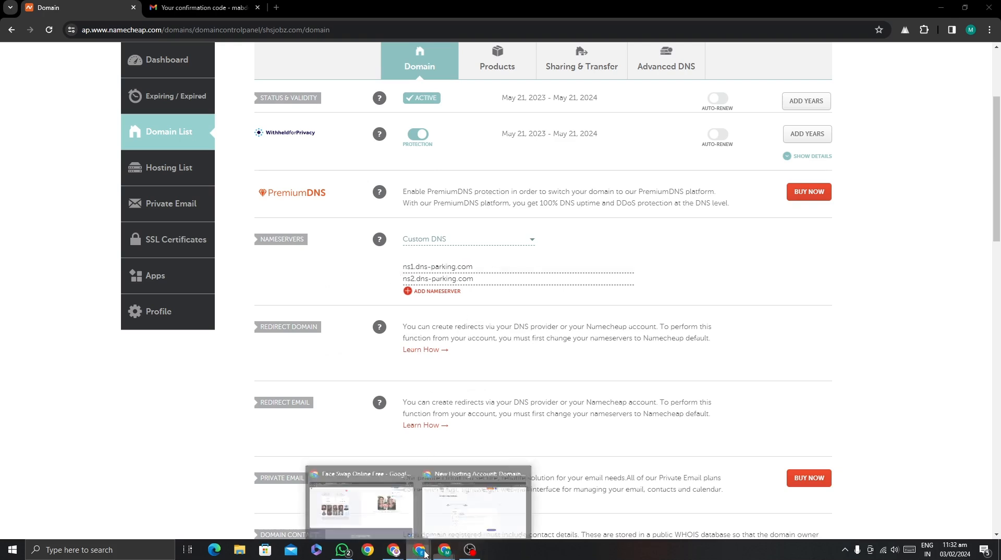
click(486, 515)
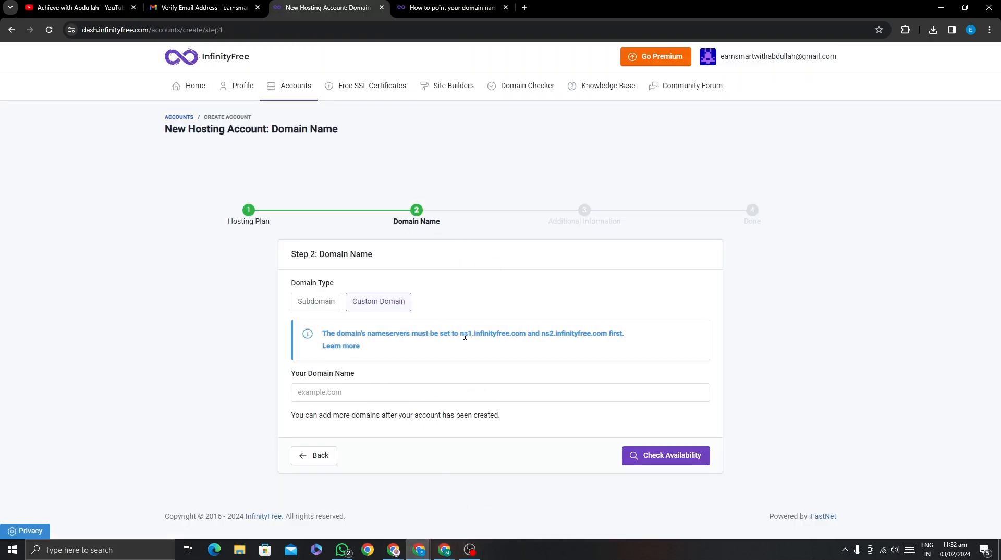
click(469, 7)
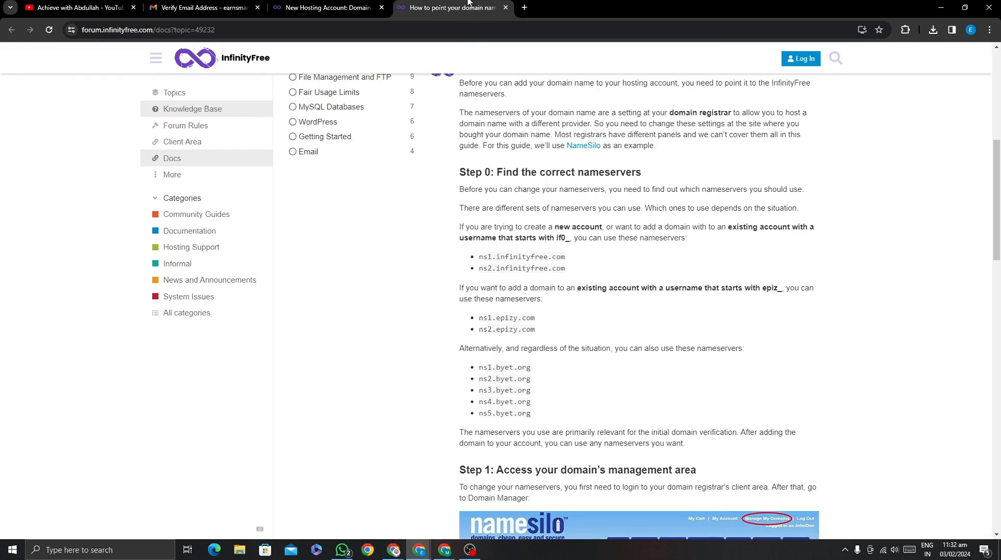
triple_click(509, 261)
right_click(506, 256)
click(522, 262)
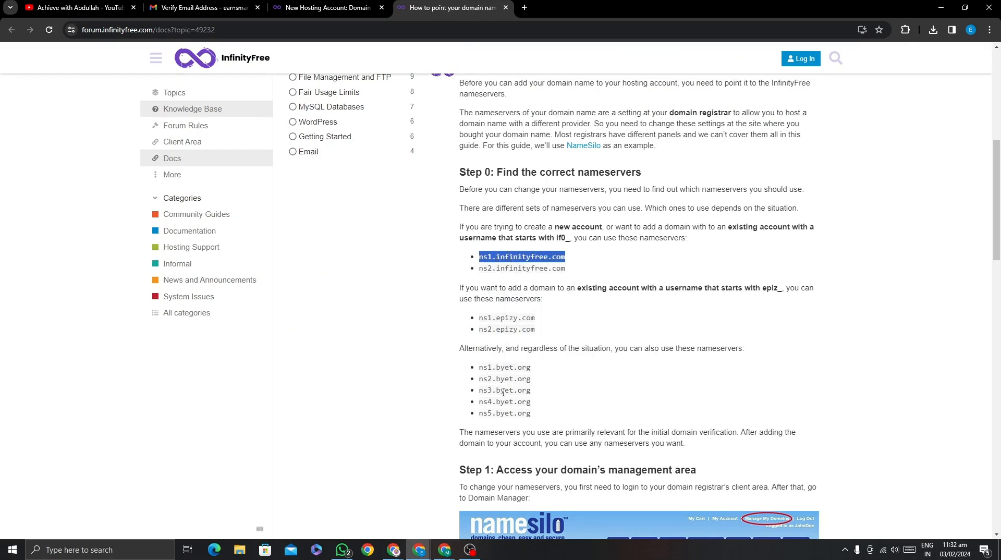
Step: Return to Namecheap and replace the first nameserver of shsjobz.com with ns1.infinityfree.com
mouse_move(444, 550)
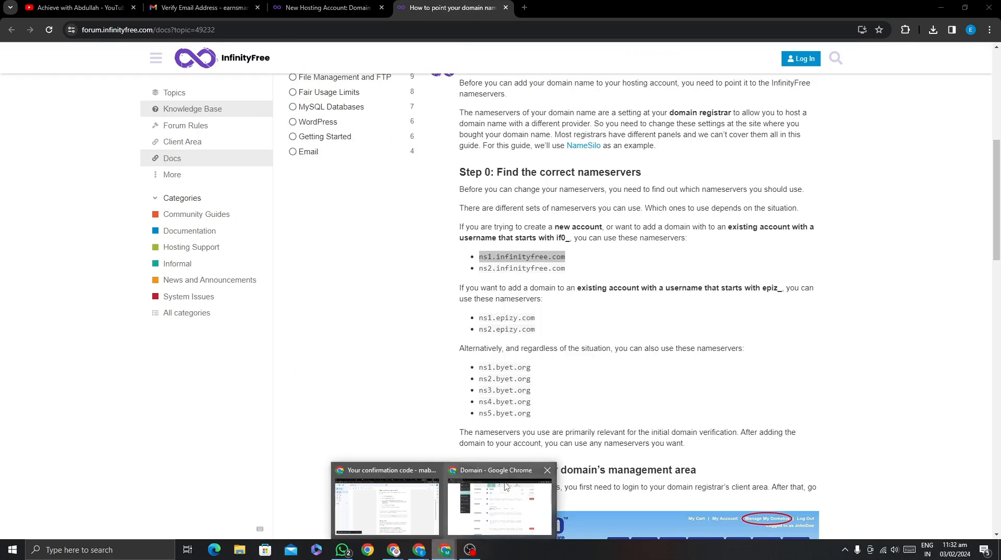
click(501, 501)
triple_click(469, 268)
right_click(451, 263)
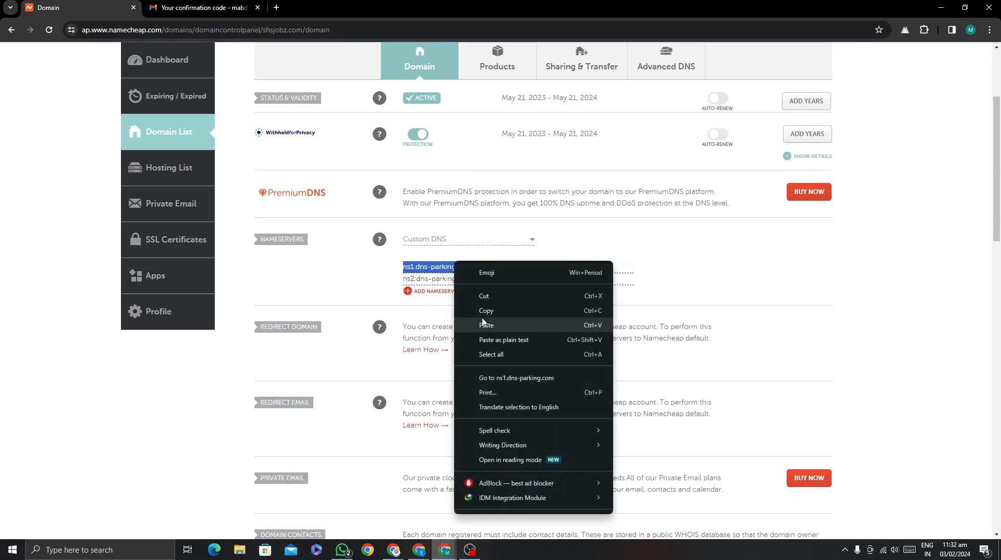
click(486, 324)
Step: Set the second nameserver of shsjobz.com to ns2.infinityfree.com and save the nameserver changes
triple_click(445, 280)
right_click(443, 280)
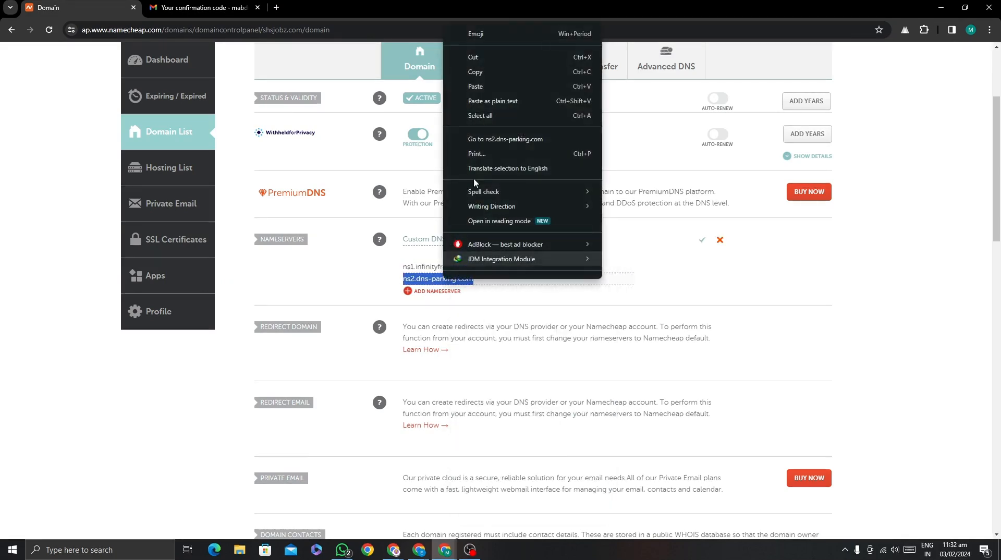
click(470, 86)
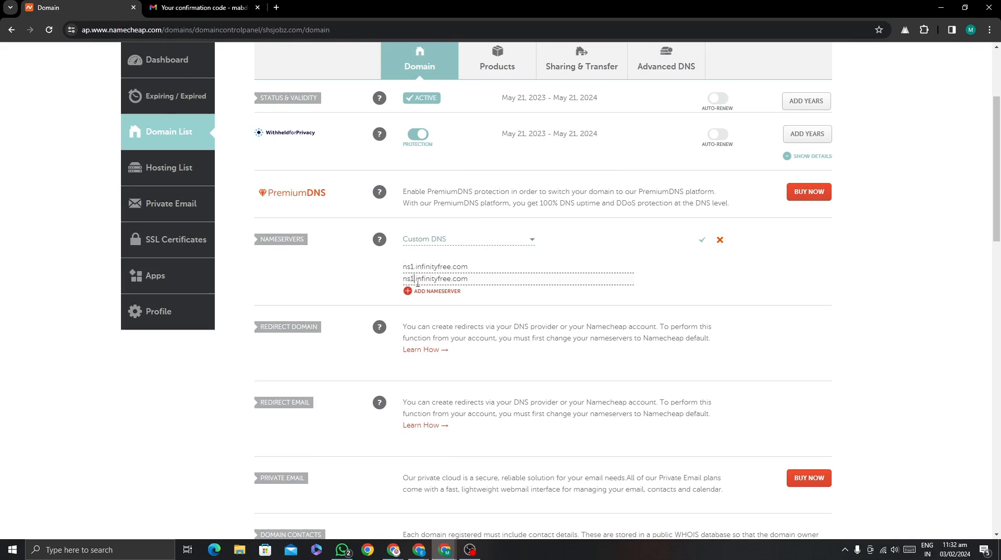
key(BackSpace)
text(2)
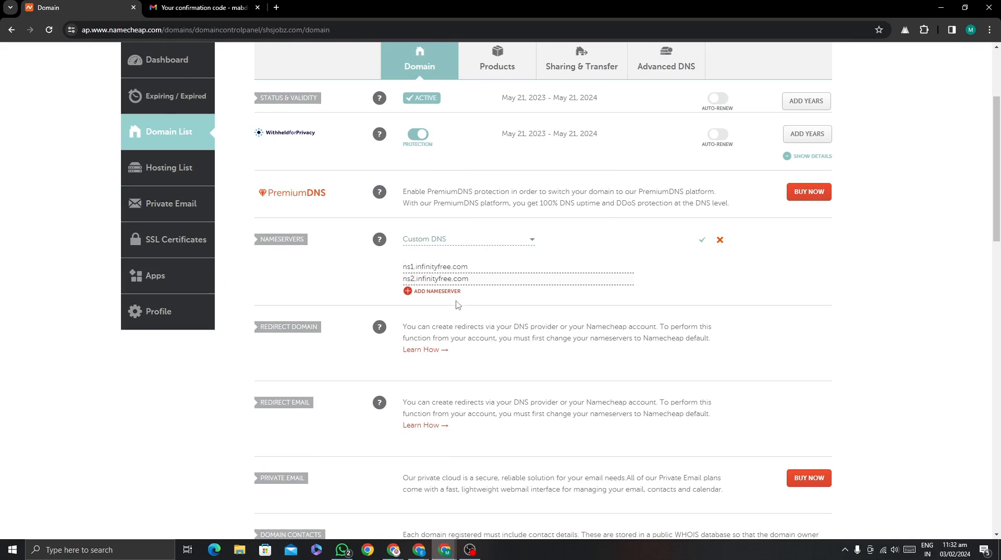
click(702, 243)
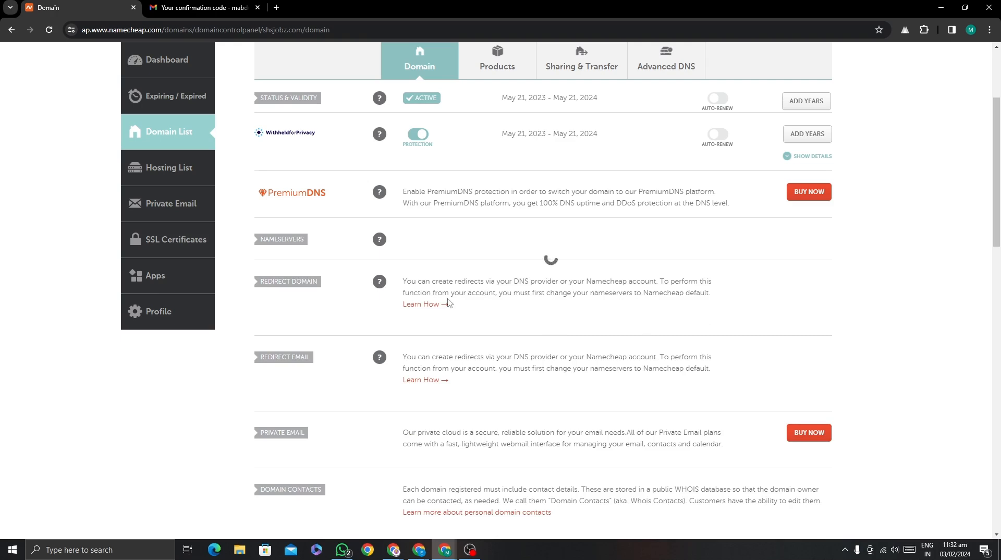
drag(274, 62, 483, 63)
click(446, 126)
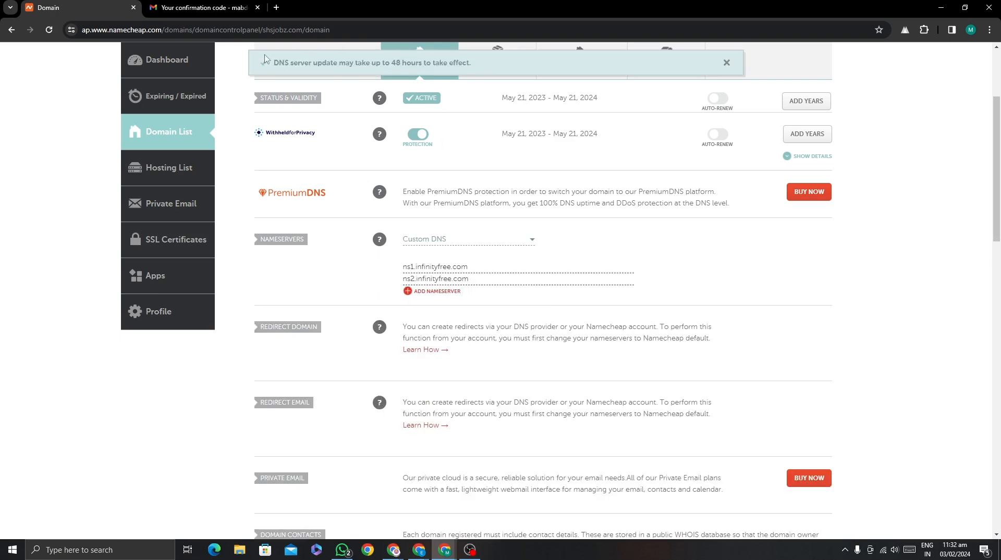
drag(270, 66, 484, 67)
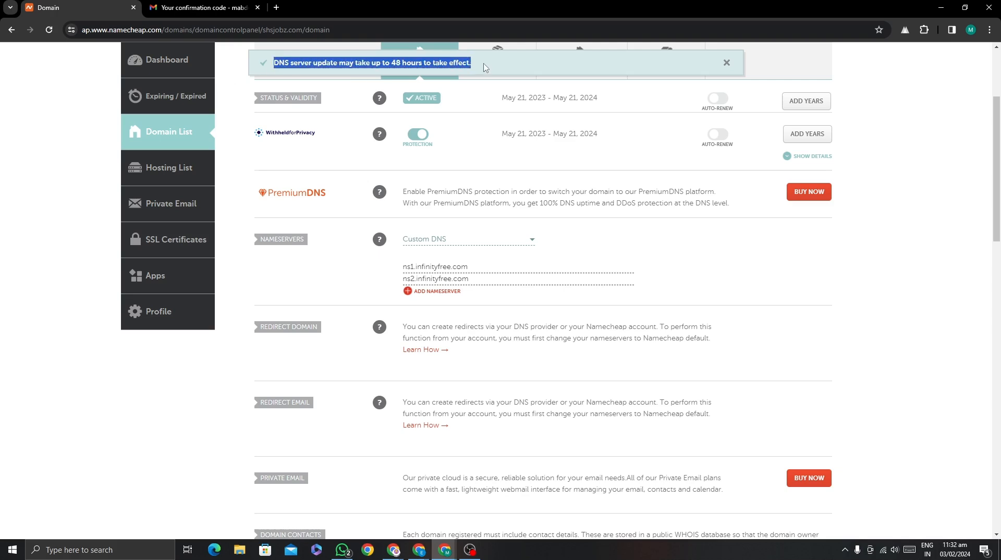
click(475, 65)
drag(395, 63, 459, 64)
click(485, 62)
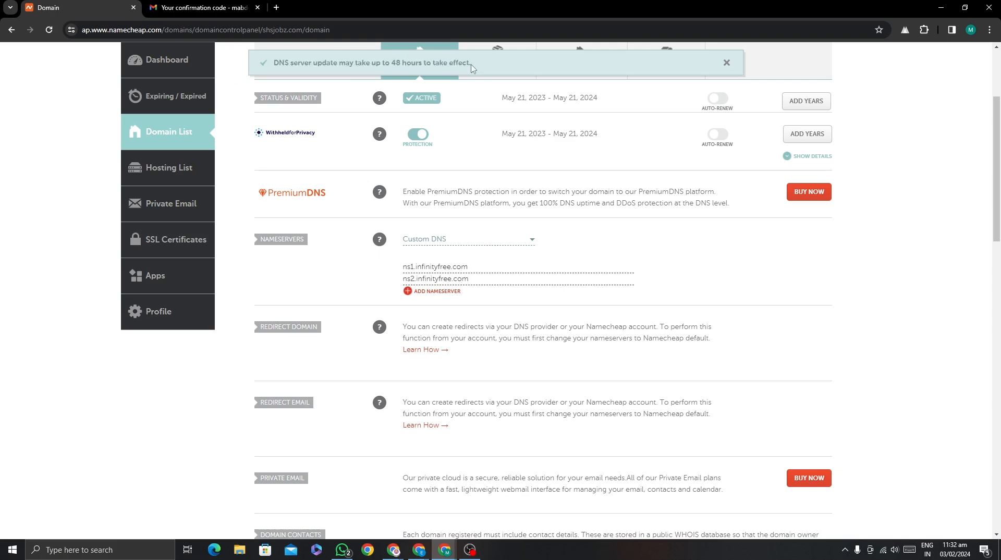
Step: Switch back to the InfinityFree account creation form, enter shsjobz.com as the custom domain and check its availability
key(alt+Tab)
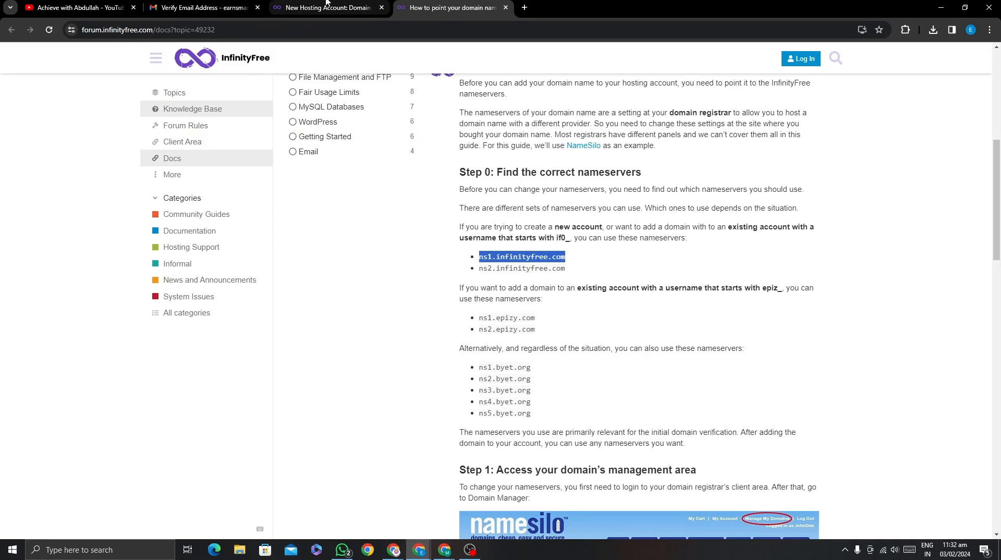
click(327, 3)
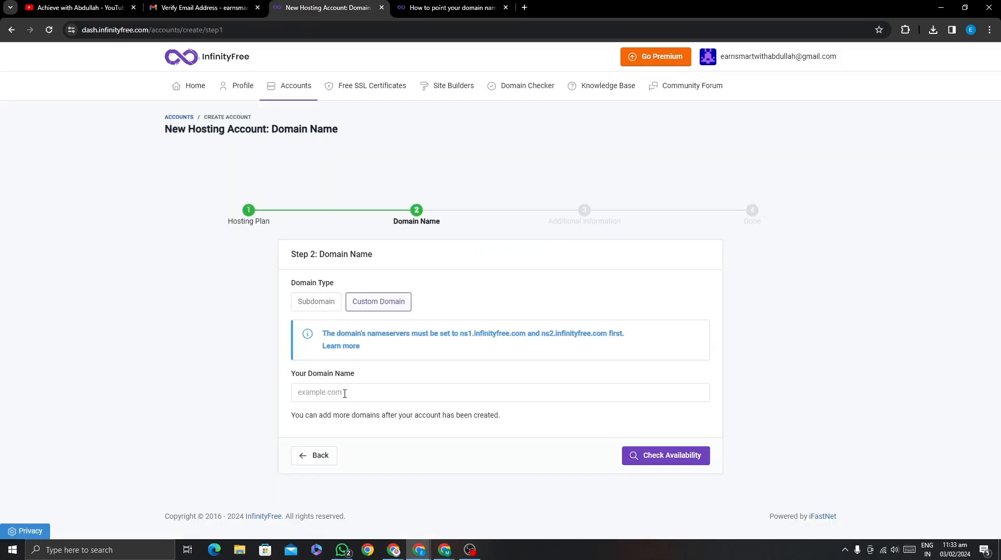
click(445, 547)
click(480, 518)
key(alt+Tab)
right_click(342, 390)
click(393, 253)
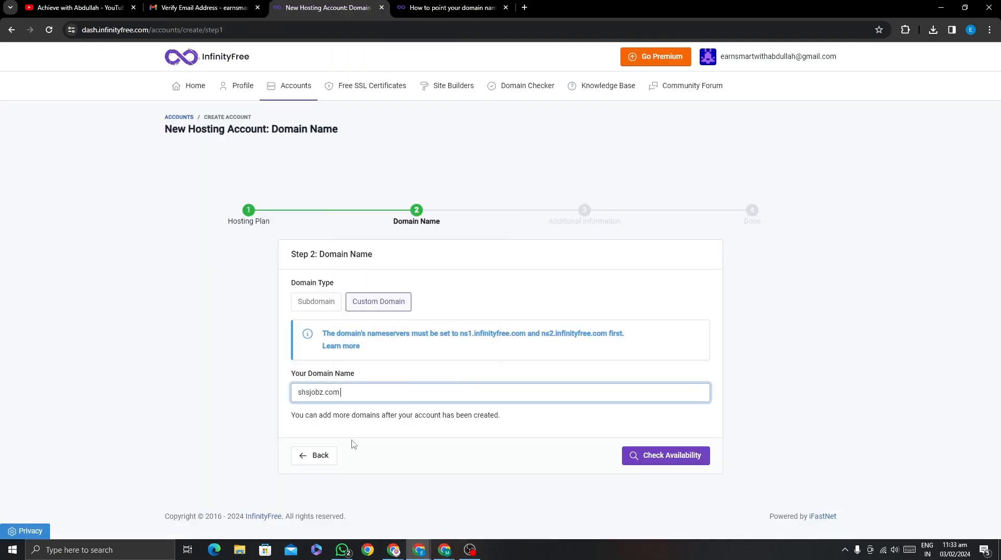
click(661, 459)
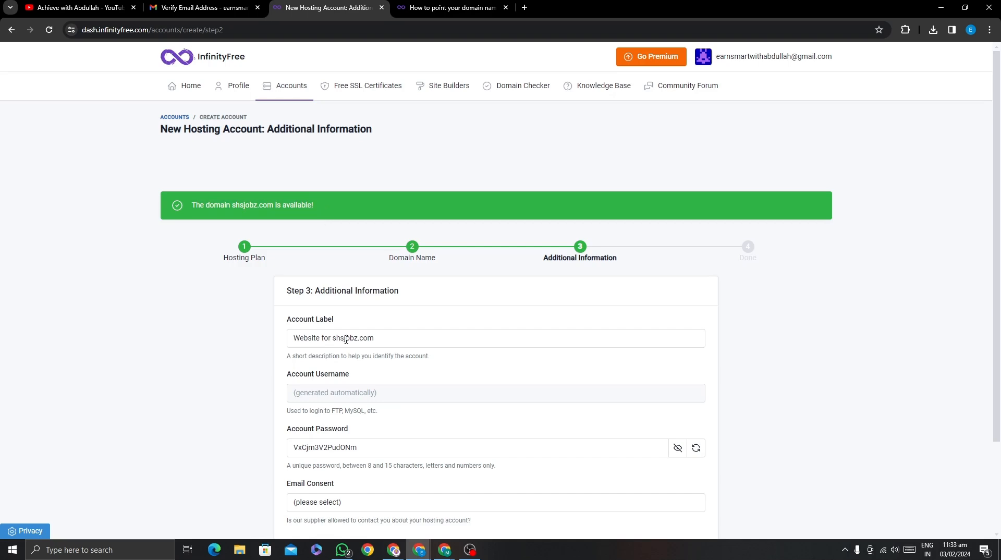
Step: Review the account label and account password fields in the Additional Information form
scroll(345, 339, down, 3)
drag(296, 225, 391, 223)
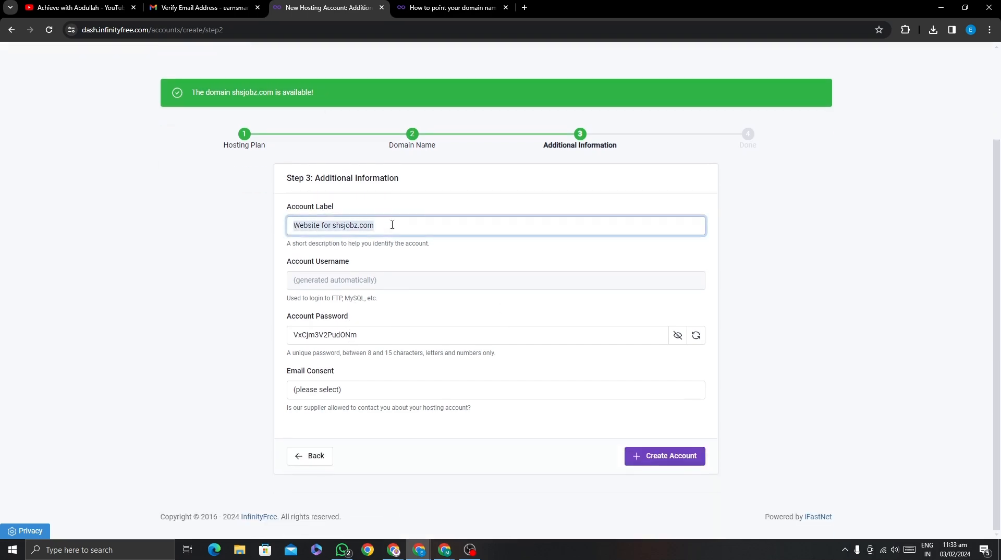
click(416, 220)
drag(290, 207, 344, 205)
click(345, 207)
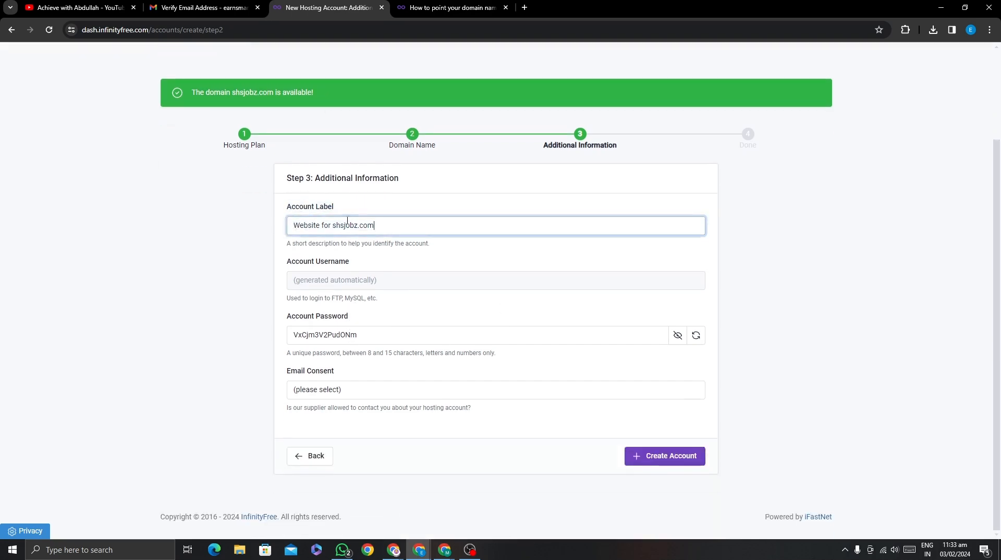
double_click(394, 227)
drag(287, 326, 390, 325)
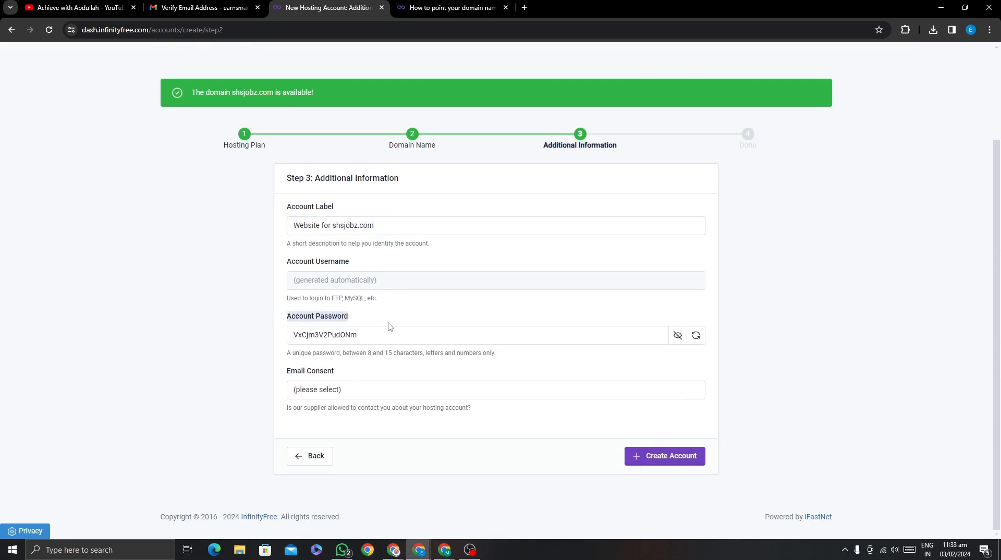
click(389, 325)
Step: Set the email consent to I Do Not Approve and complete the creation of the hosting account
click(329, 391)
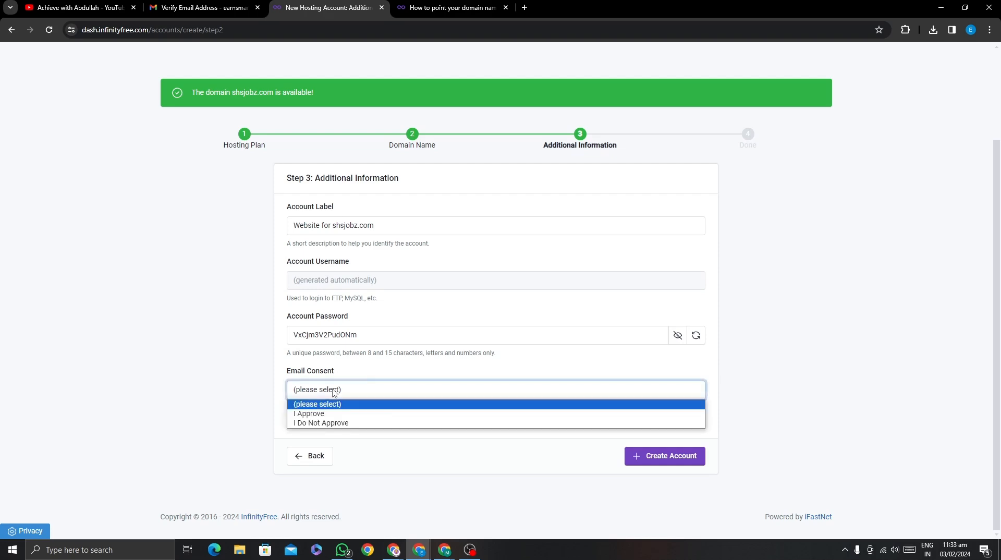
click(329, 393)
click(329, 395)
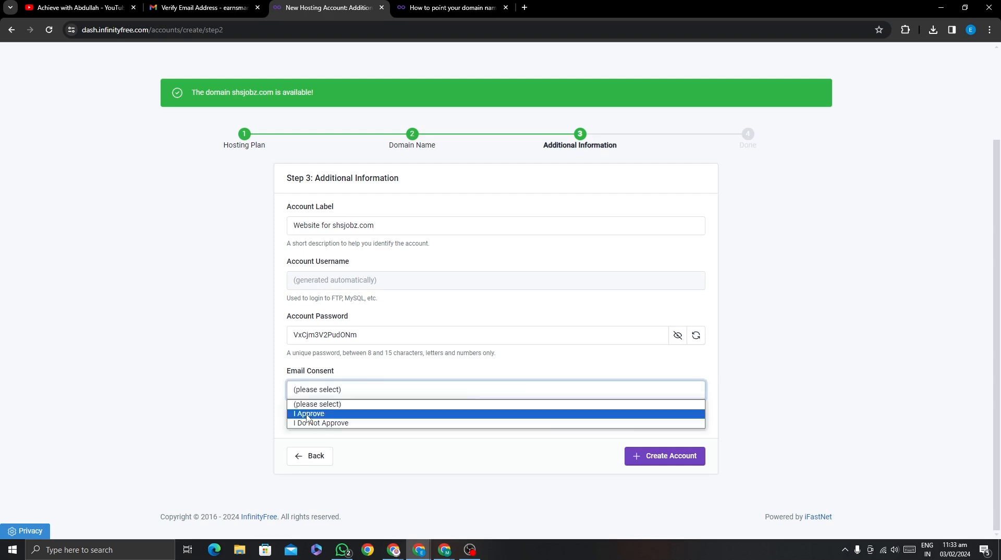
click(328, 414)
click(327, 396)
click(334, 423)
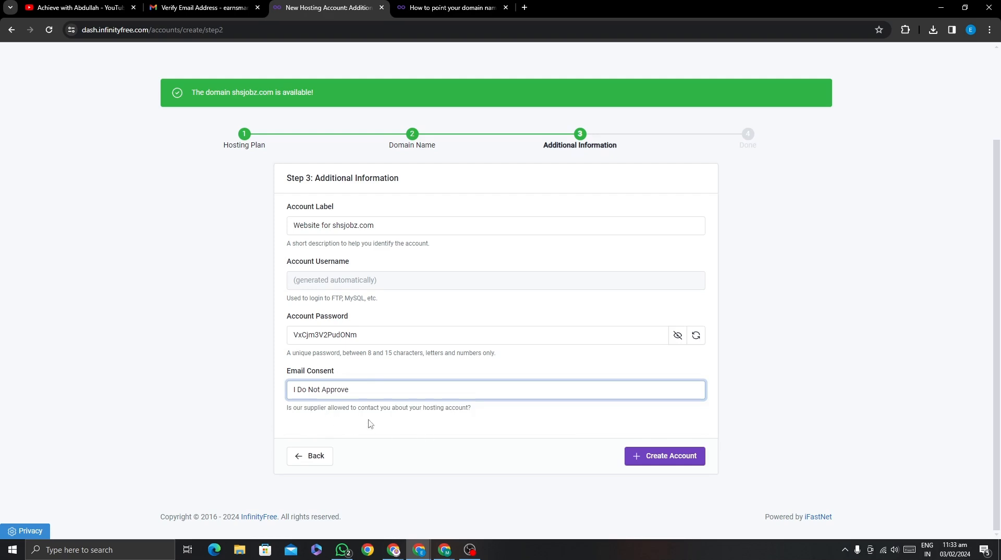
click(363, 393)
click(331, 413)
click(350, 393)
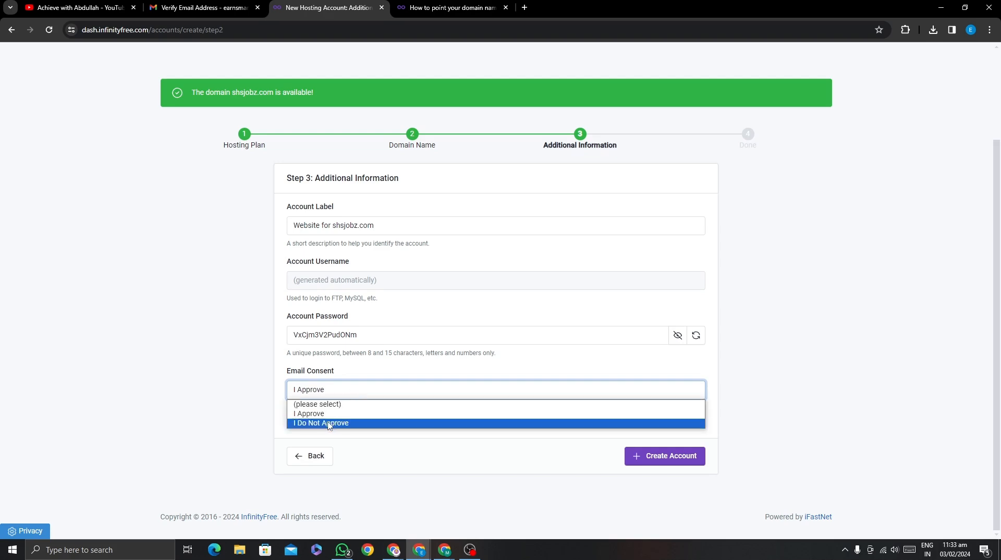
click(329, 423)
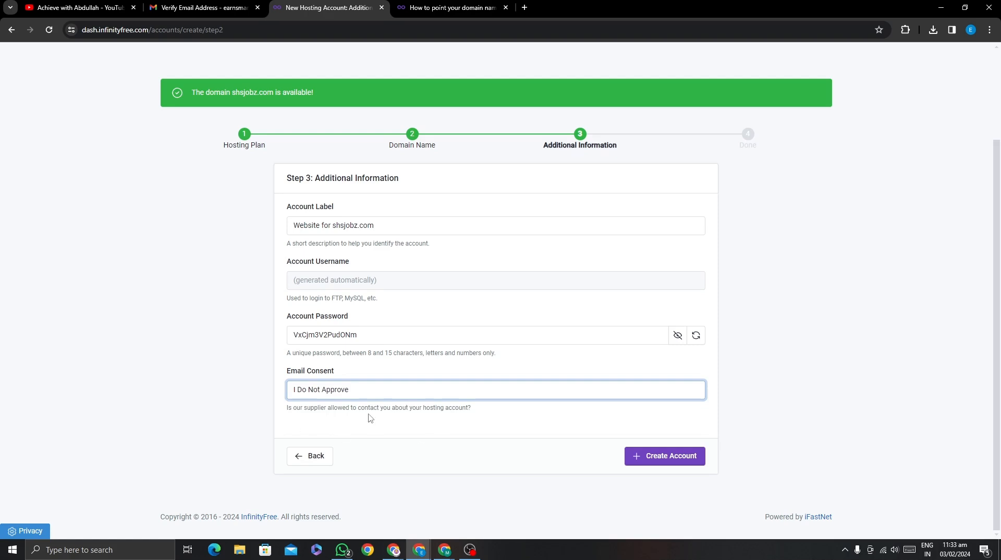
click(667, 459)
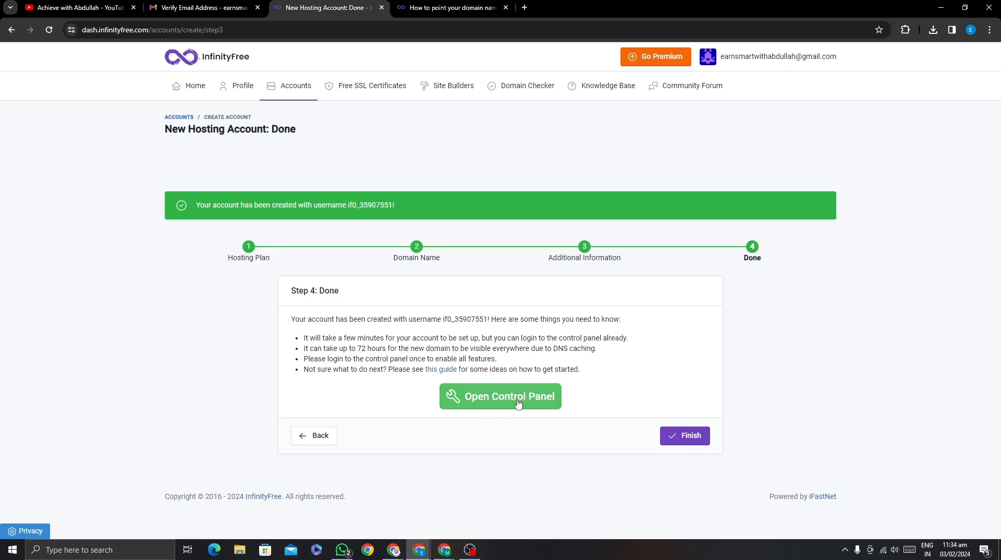
click(678, 438)
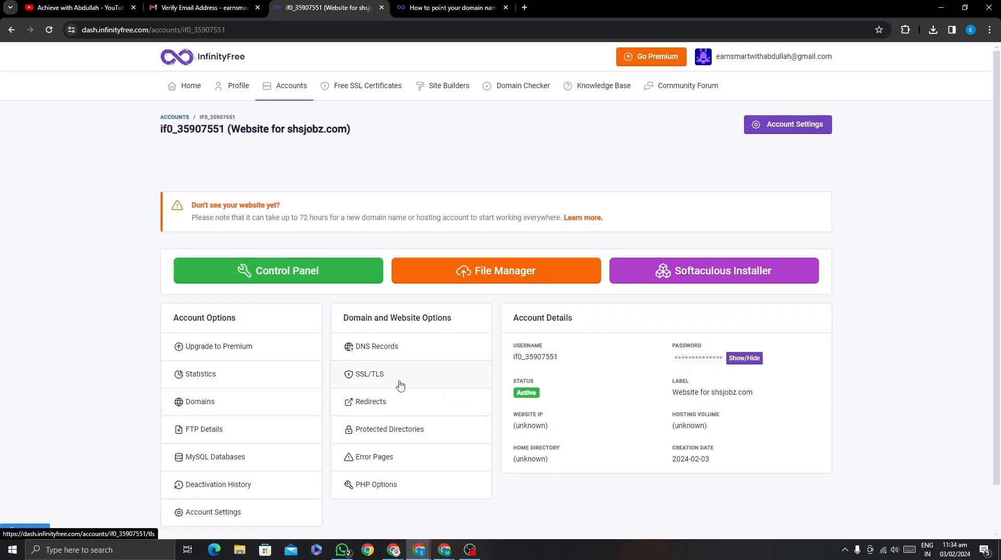
Step: Open the control panel of the new hosting account and approve receiving service emails
drag(162, 129, 347, 132)
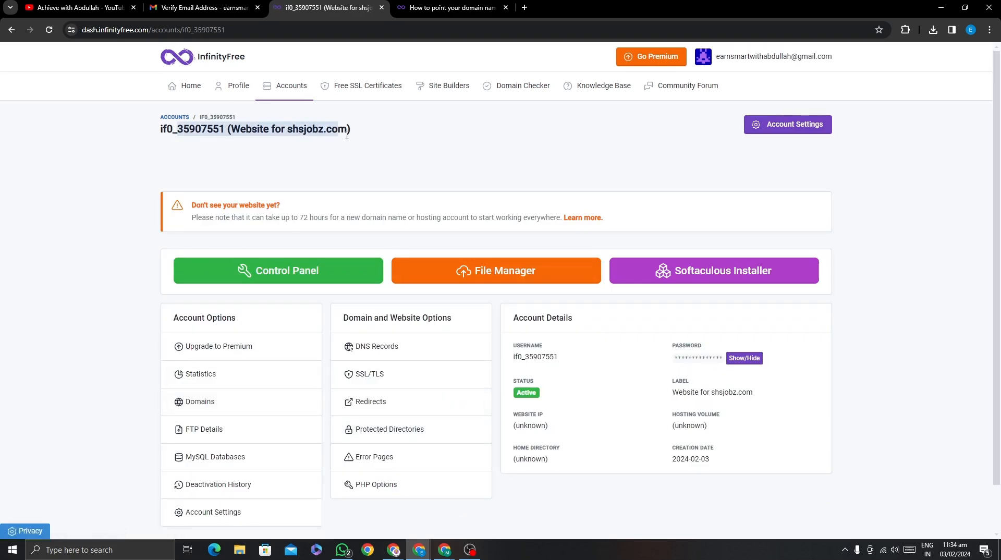
click(349, 133)
scroll(182, 269, down, 1)
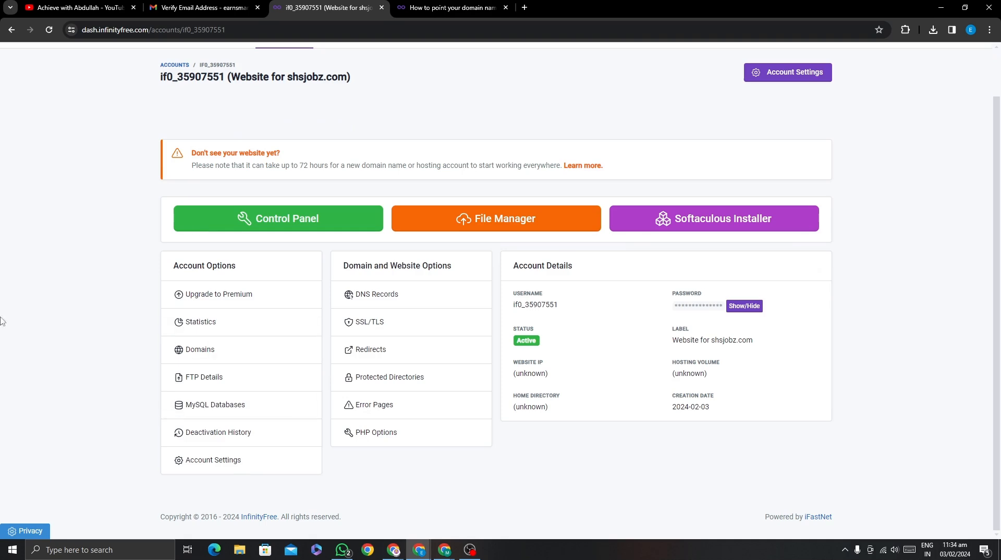
scroll(394, 427, up, 1)
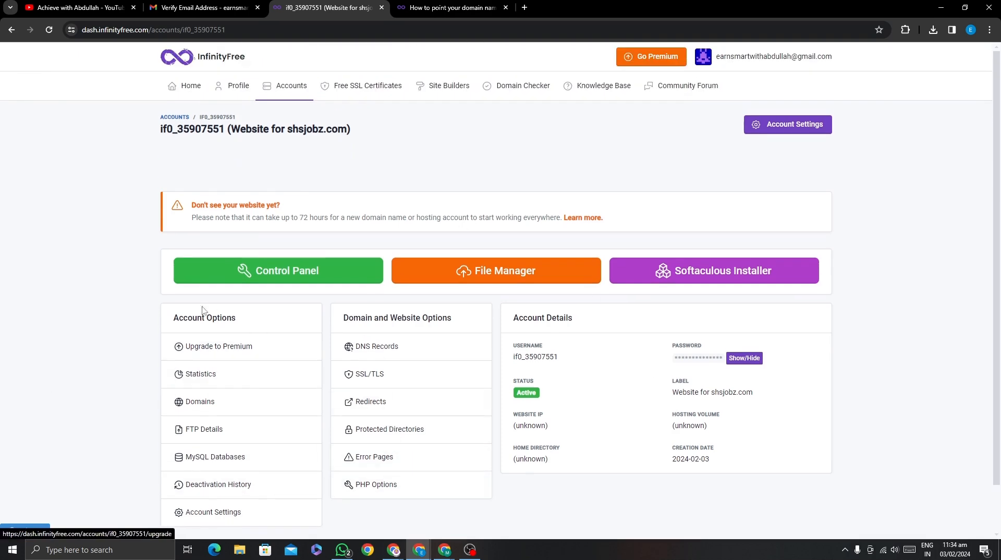
click(256, 281)
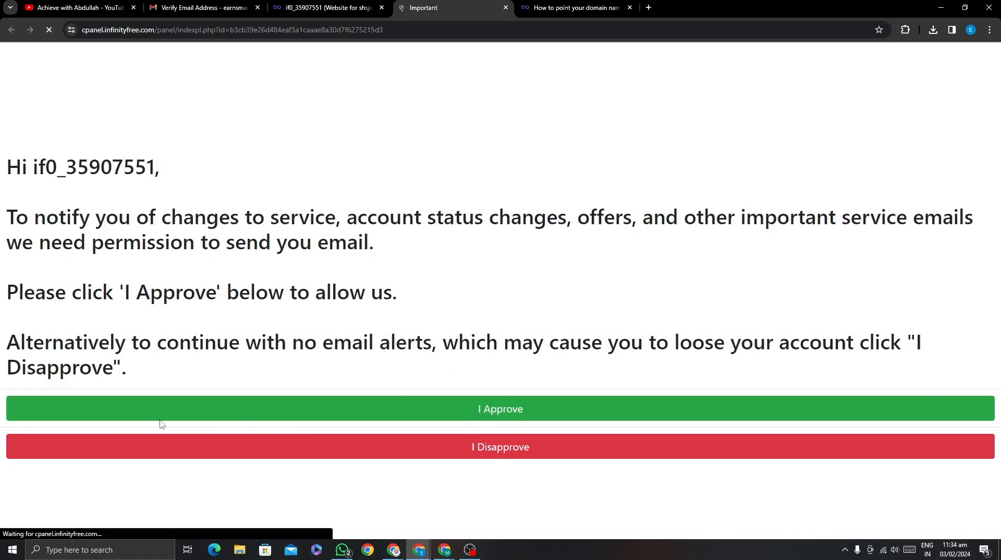
drag(7, 170, 188, 371)
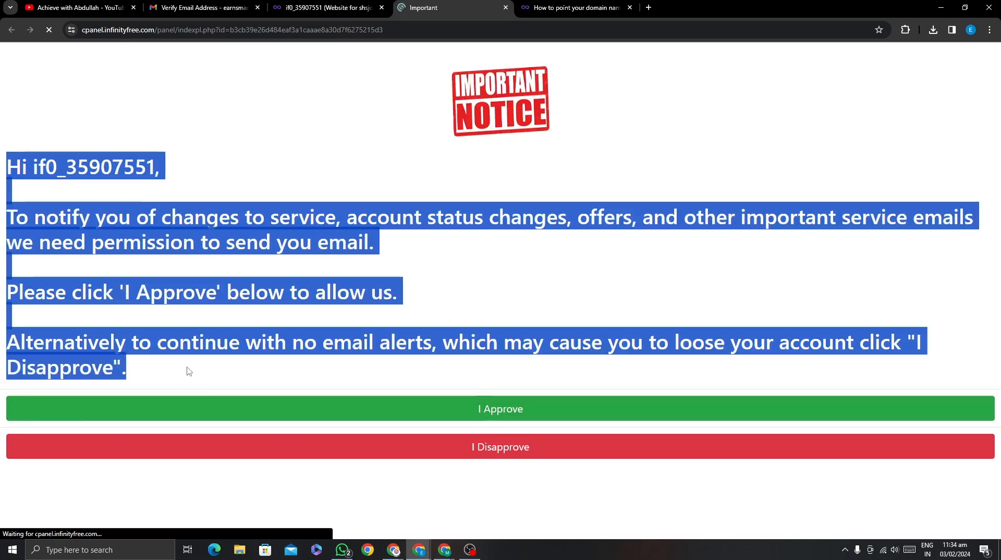
click(168, 320)
click(358, 407)
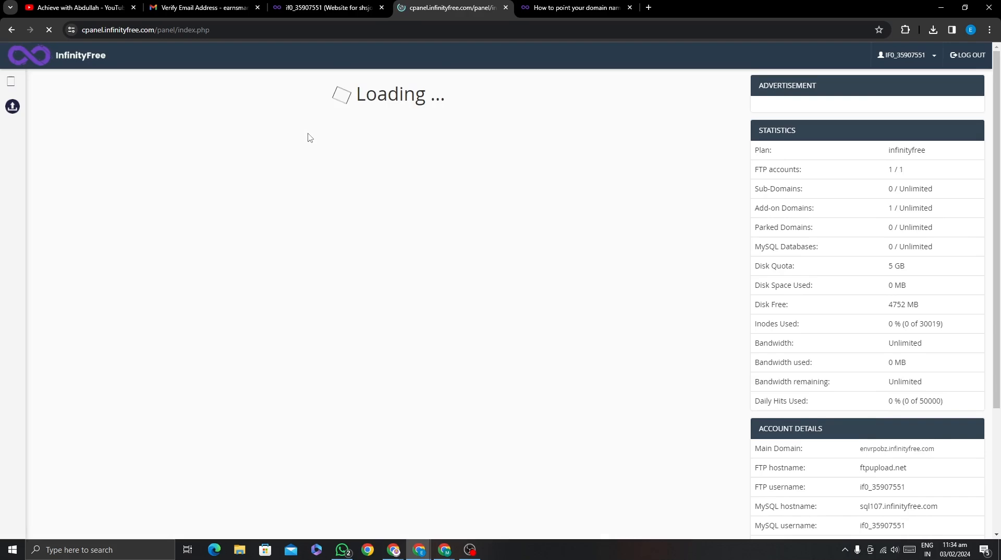
Step: Check the account details and disk quota in the control panel, and open the Softaculous Apps Installer
scroll(946, 275, down, 3)
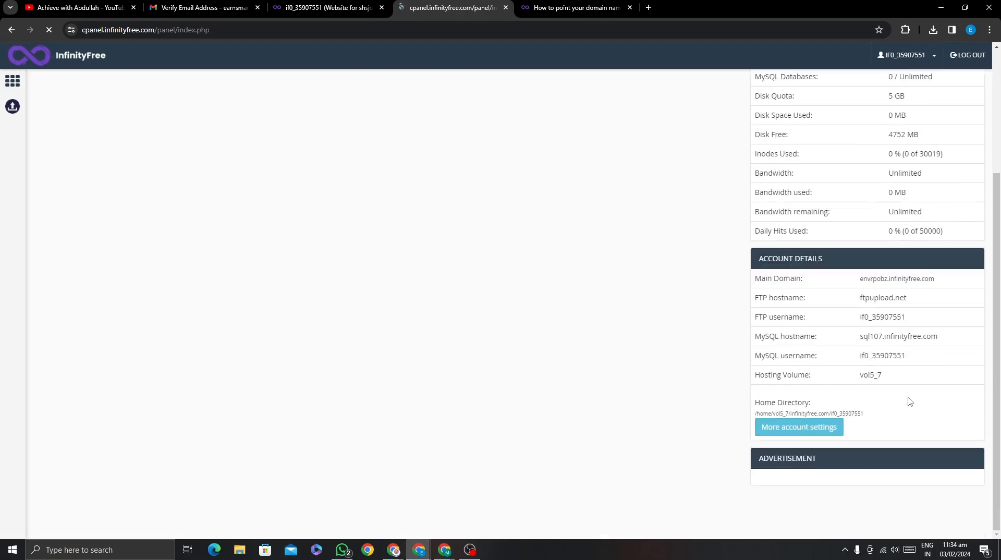
drag(755, 278, 820, 283)
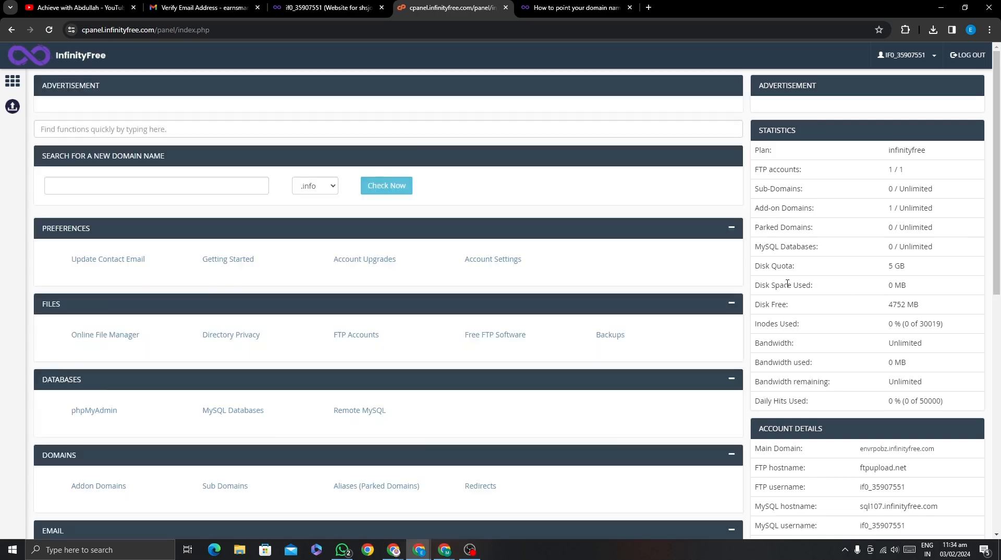
drag(754, 268, 809, 269)
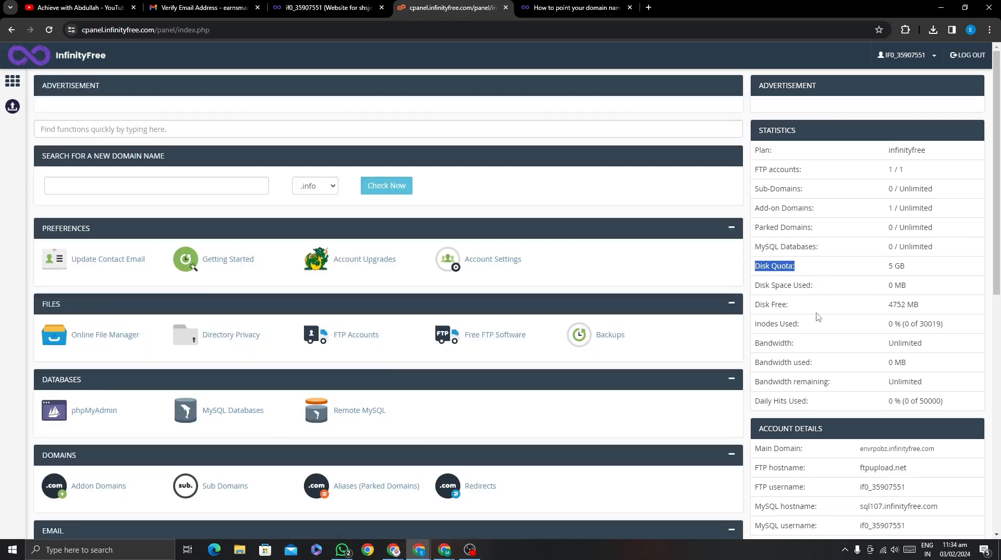
click(804, 176)
scroll(459, 351, down, 9)
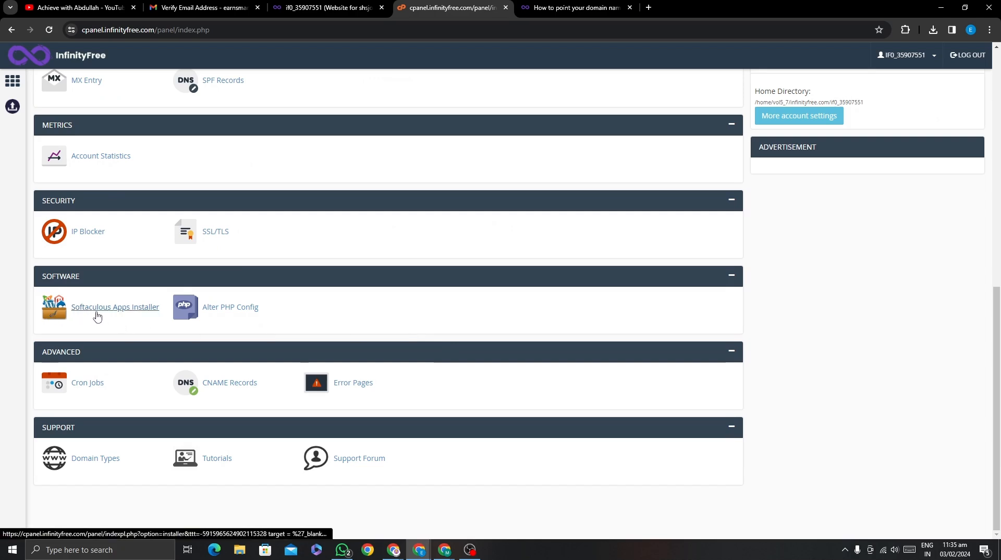
click(102, 312)
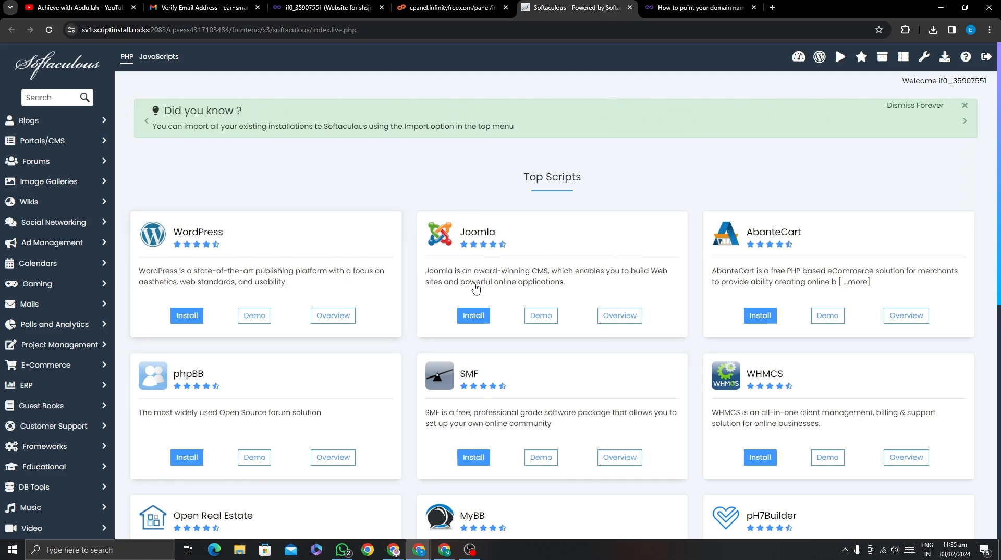
Step: Open the WordPress script in Softaculous and bring up its installation form
click(279, 245)
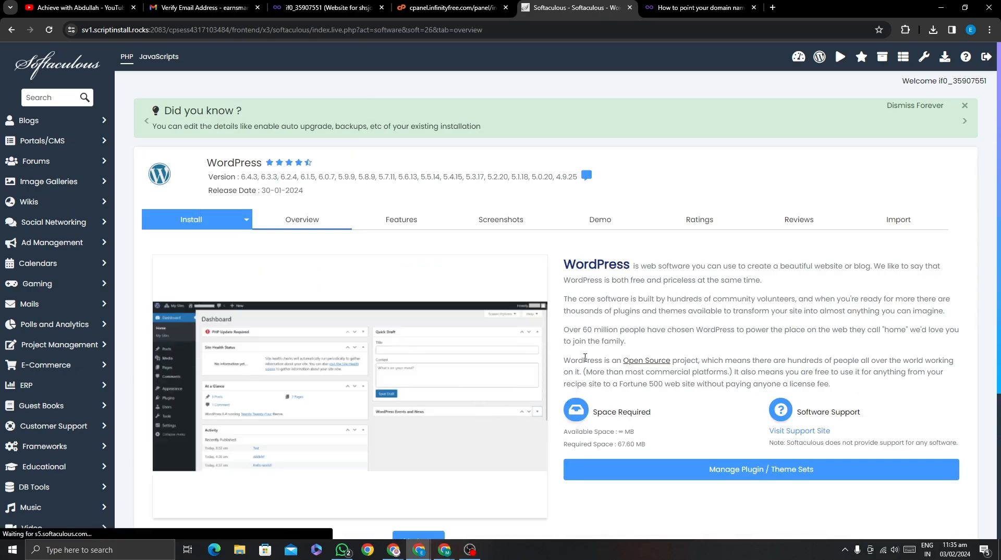
click(193, 227)
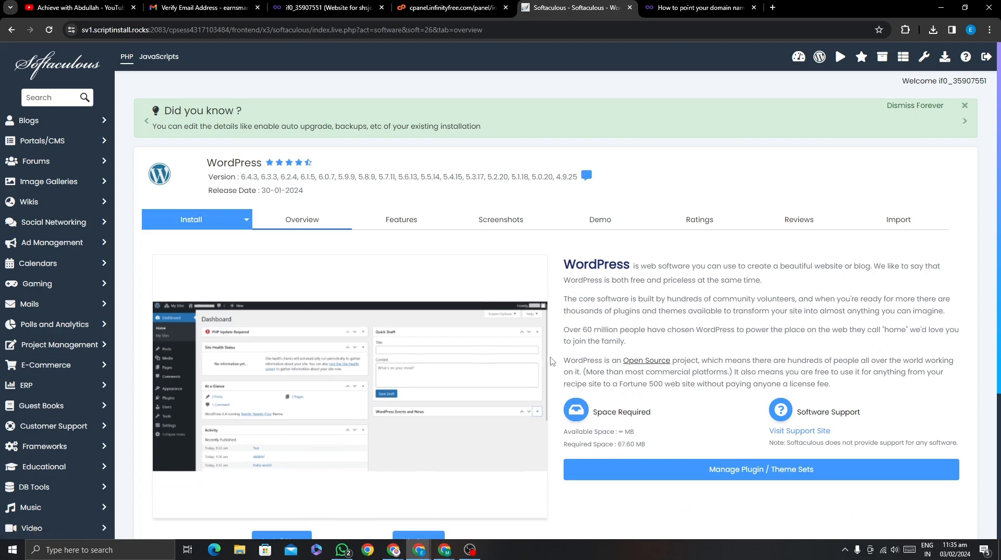
scroll(552, 362, down, 5)
scroll(464, 349, up, 5)
click(182, 223)
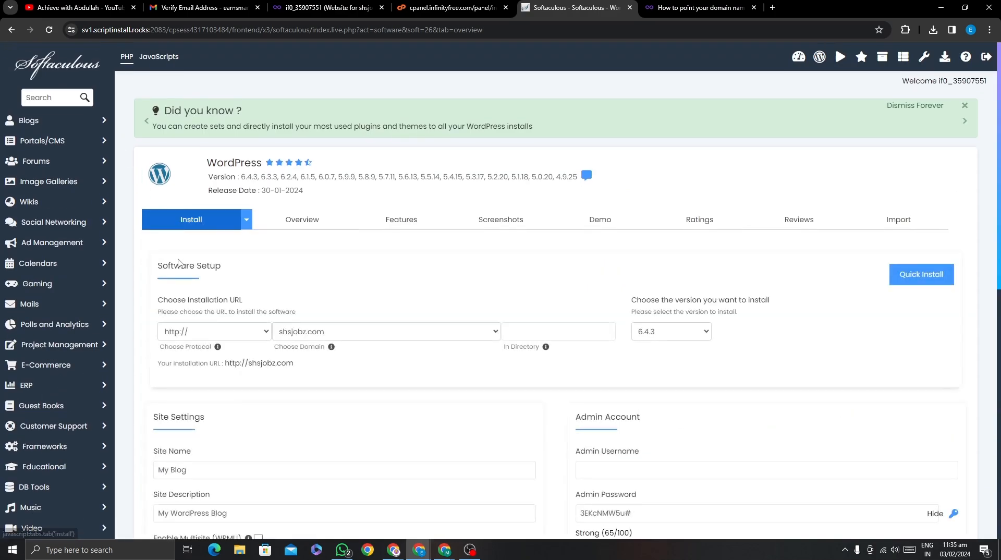
scroll(433, 263, down, 2)
click(215, 232)
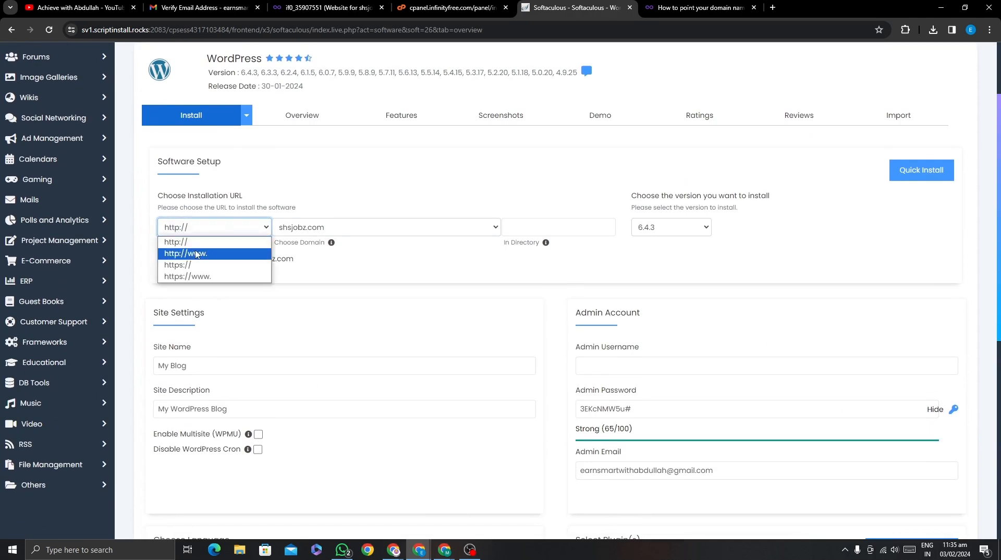
click(189, 260)
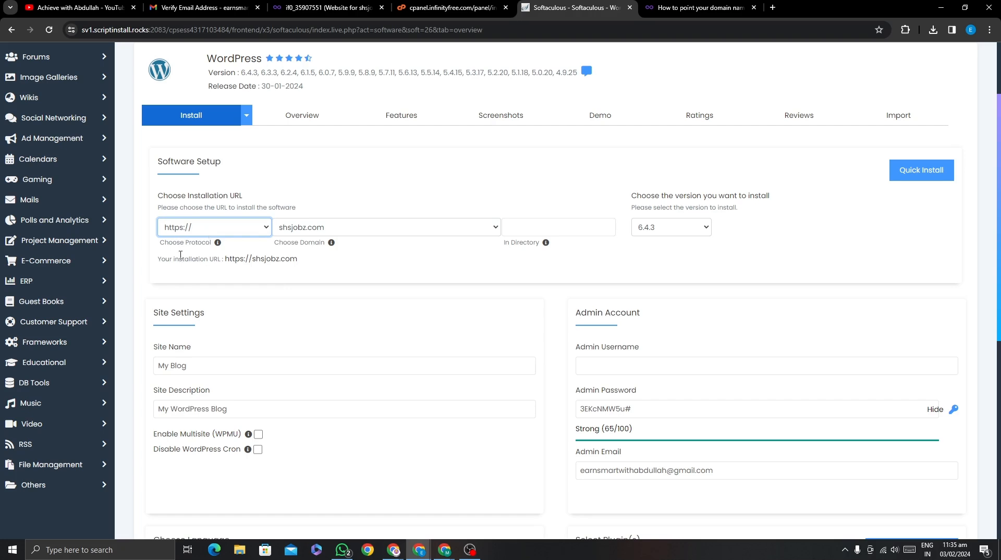
click(192, 228)
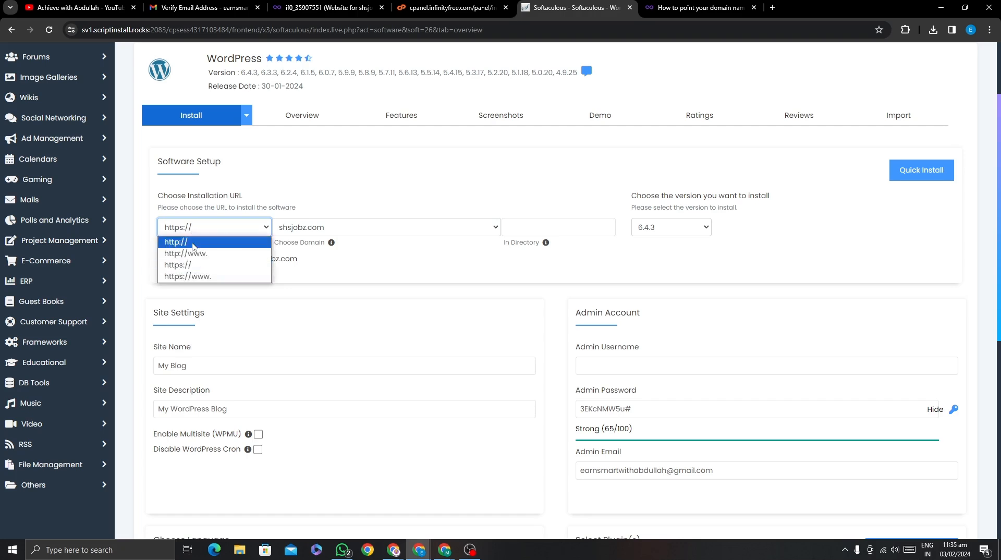
click(209, 241)
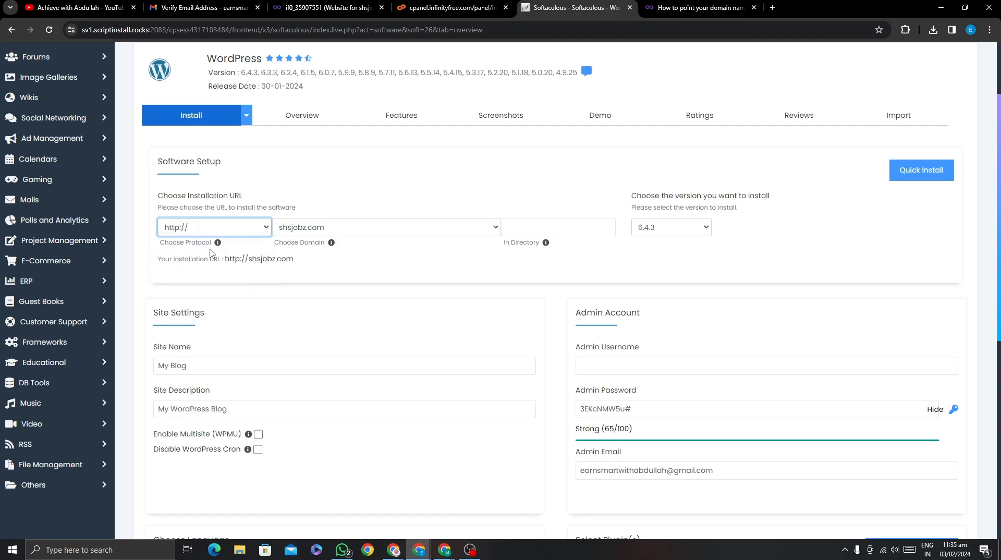
click(182, 228)
click(186, 272)
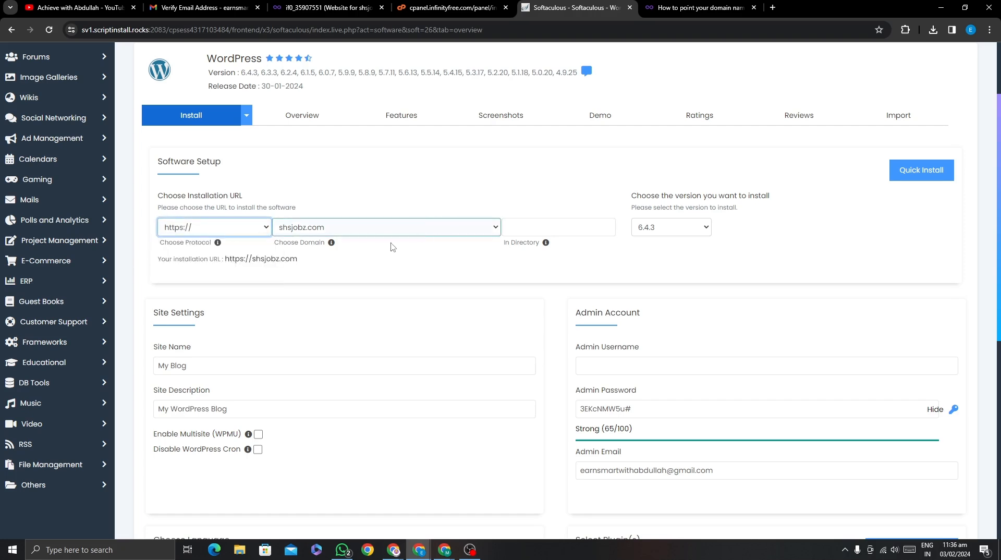
Step: Choose shsjobz.com as the installation domain and read the SSL certificate notice under the installation URL
click(358, 233)
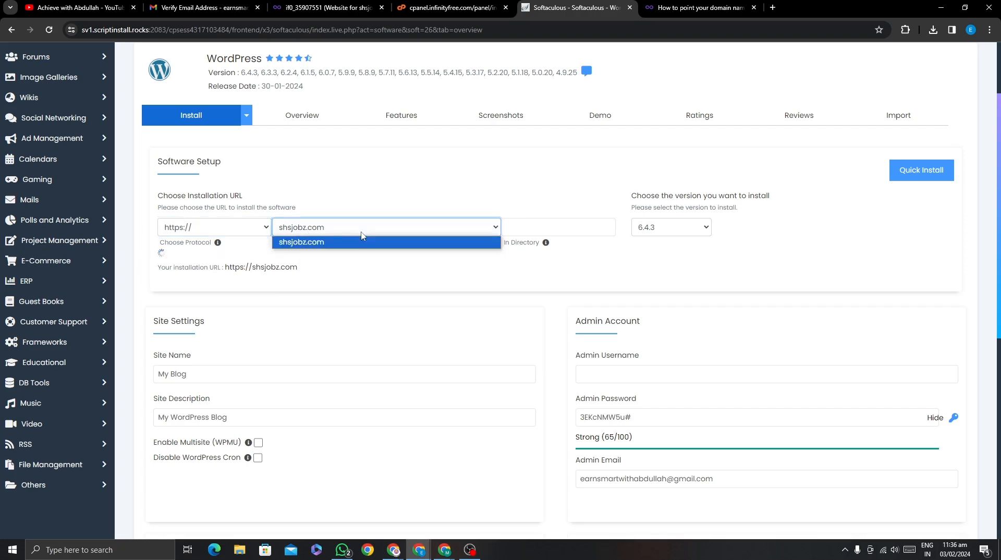
click(359, 241)
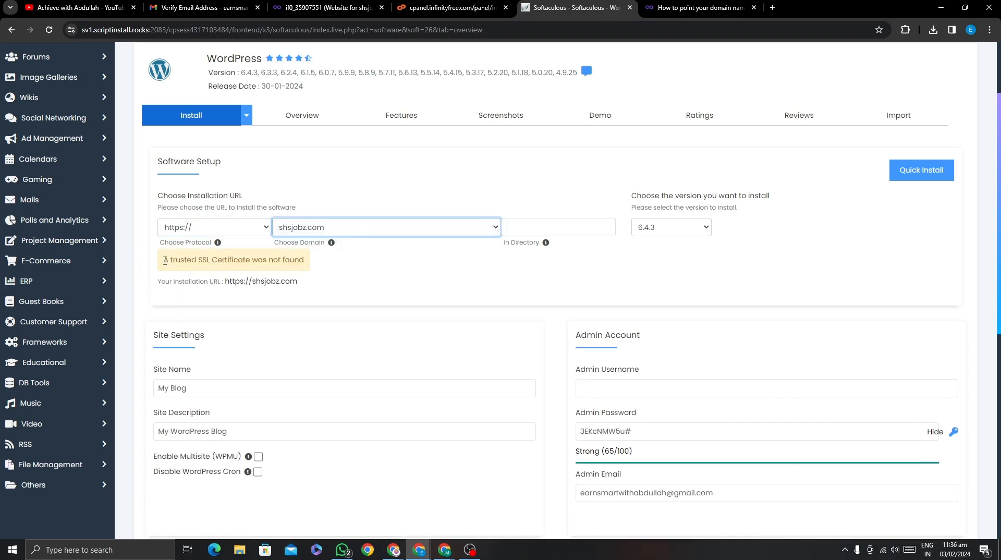
drag(167, 260, 251, 259)
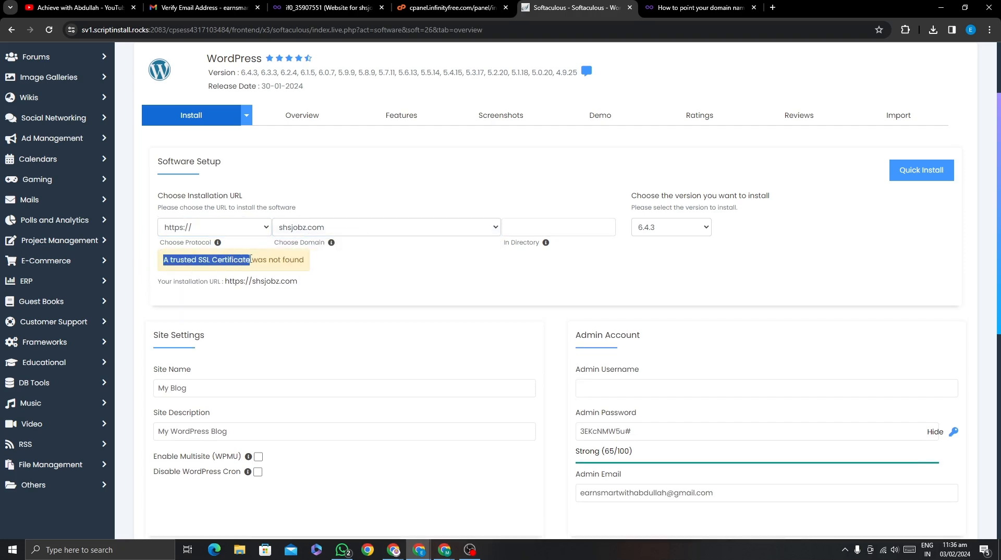
double_click(193, 262)
click(164, 262)
drag(165, 263, 293, 263)
click(346, 267)
click(218, 228)
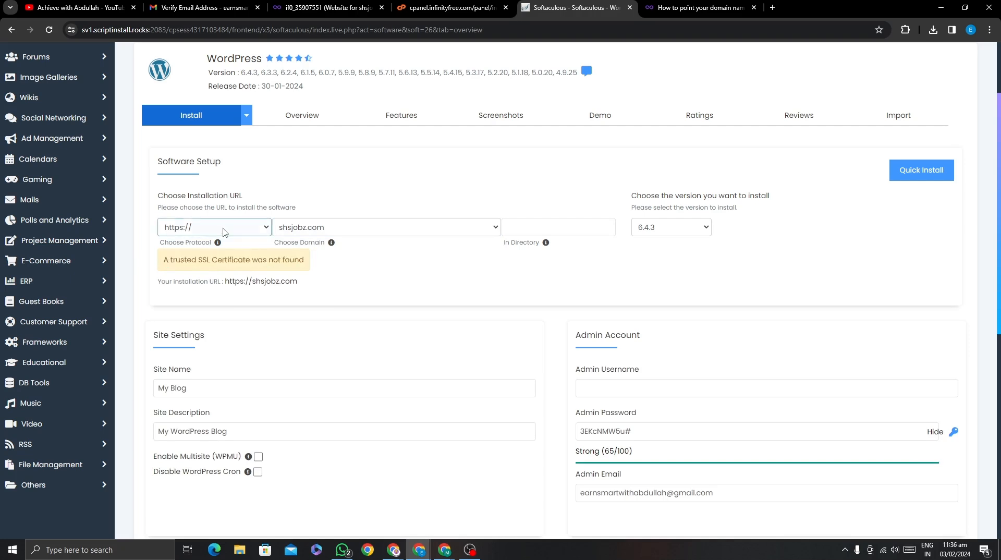
click(201, 242)
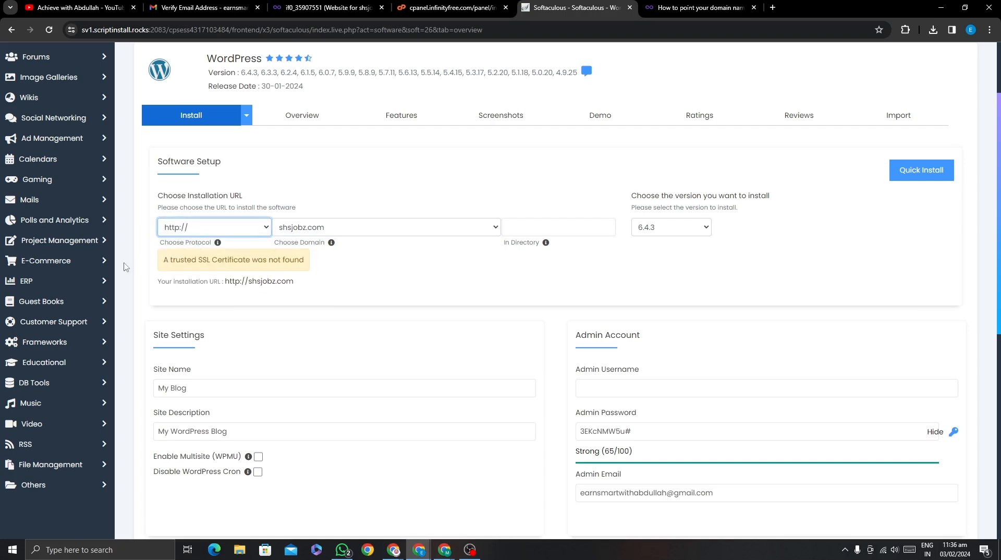
click(390, 283)
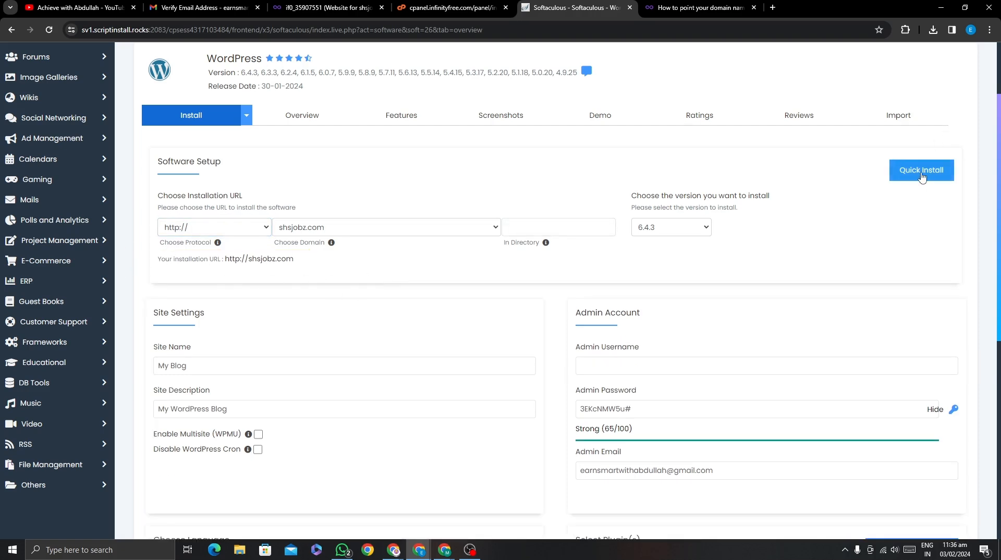
Step: Review the username, password and email fields of the WordPress admin account
scroll(771, 256, down, 4)
drag(576, 139, 620, 171)
click(618, 162)
triple_click(603, 200)
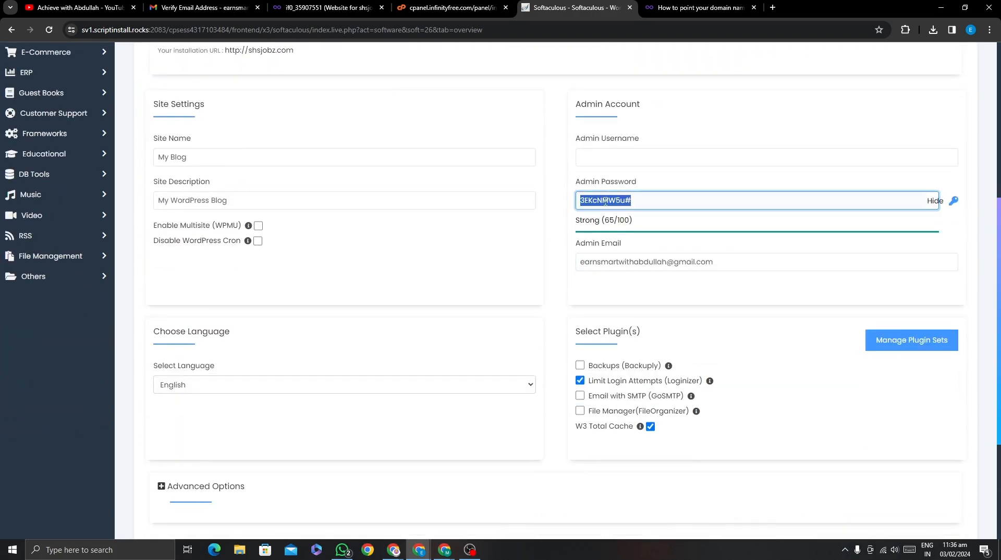
triple_click(688, 261)
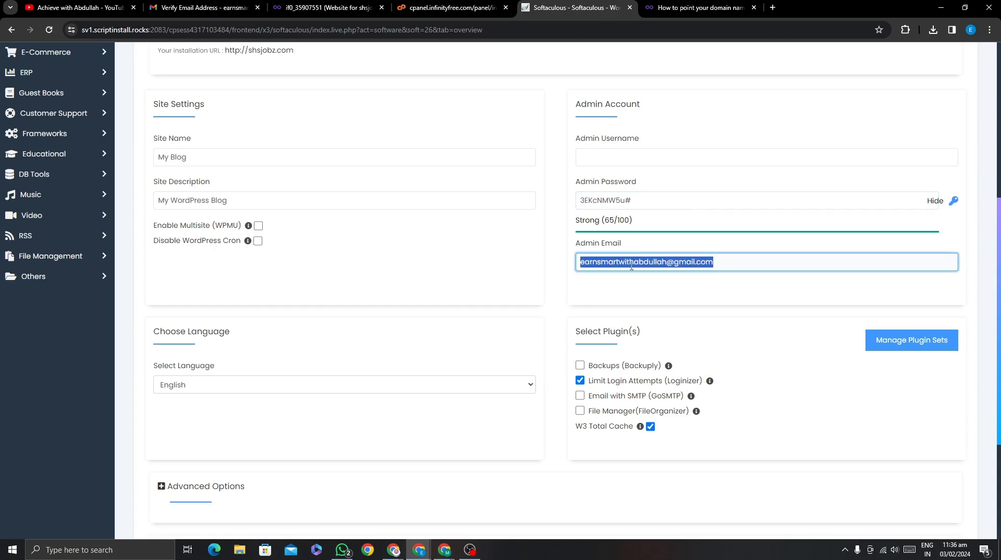
click(696, 276)
Step: Expand the advanced options to examine the database and auto-upgrade settings, and collapse them again
scroll(808, 300, down, 4)
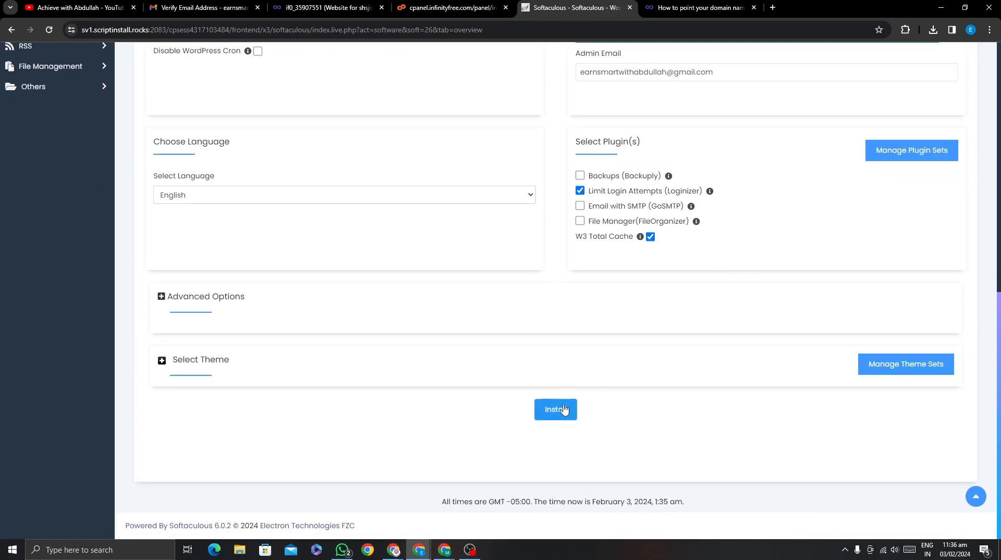
click(163, 305)
scroll(543, 208, down, 3)
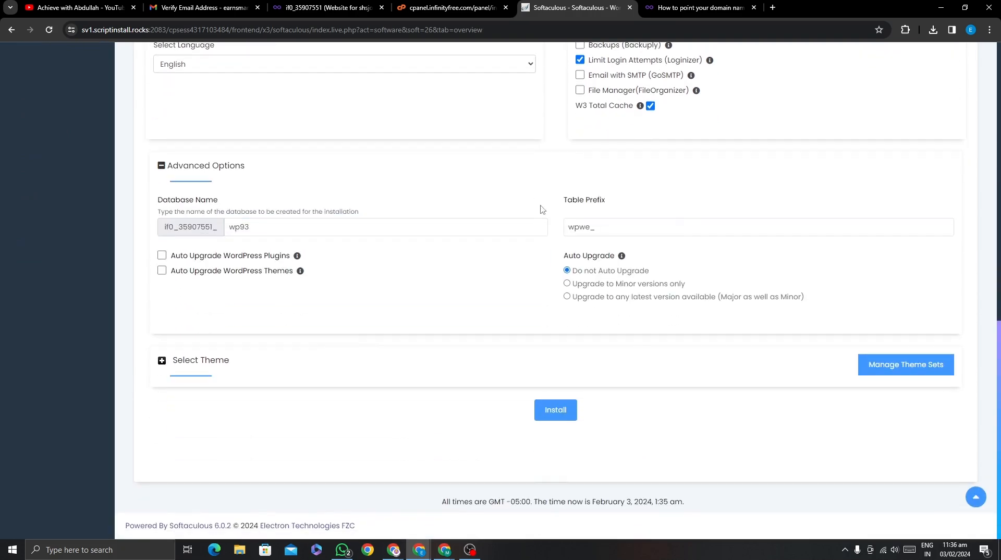
click(161, 166)
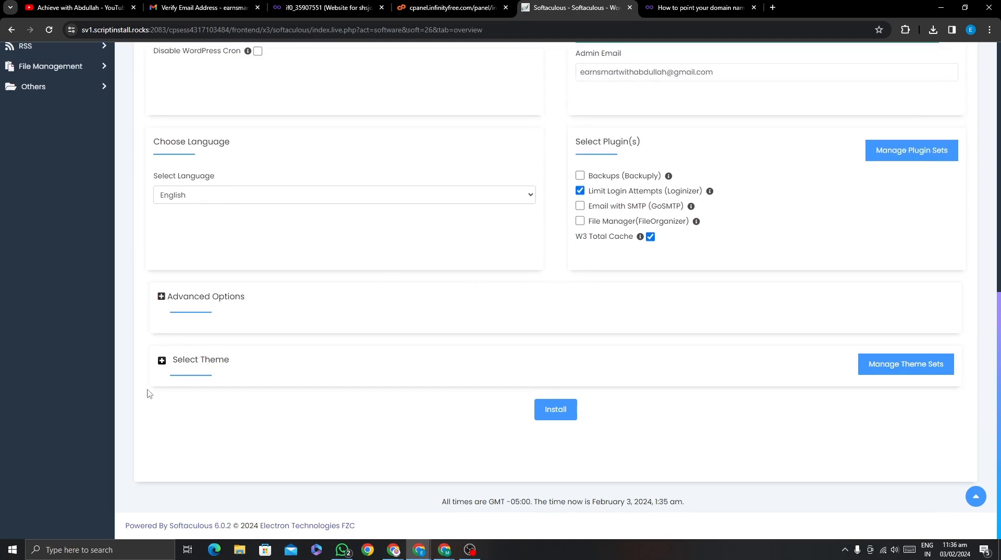
Step: Expand the theme selection and browse the next set of available WordPress themes
click(162, 361)
scroll(241, 376, down, 6)
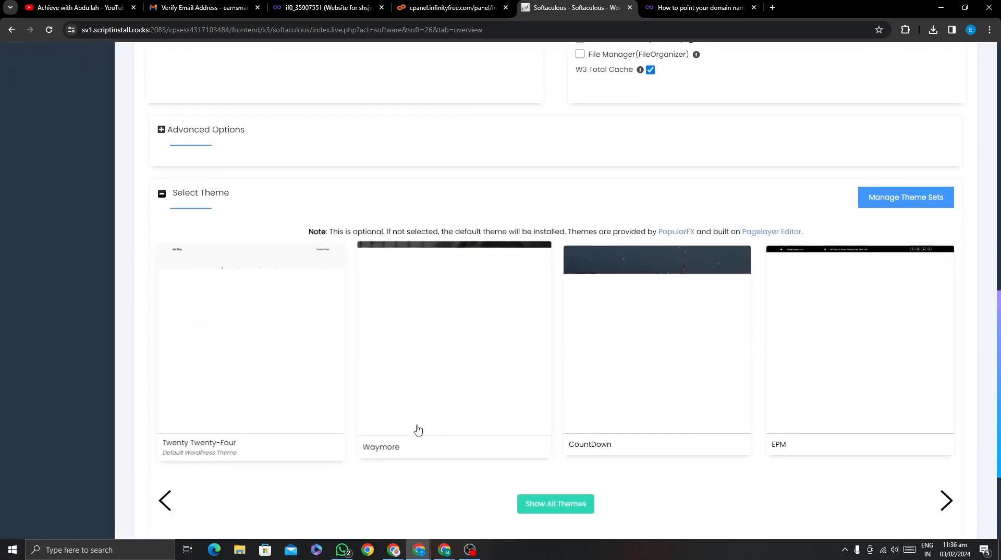
click(945, 347)
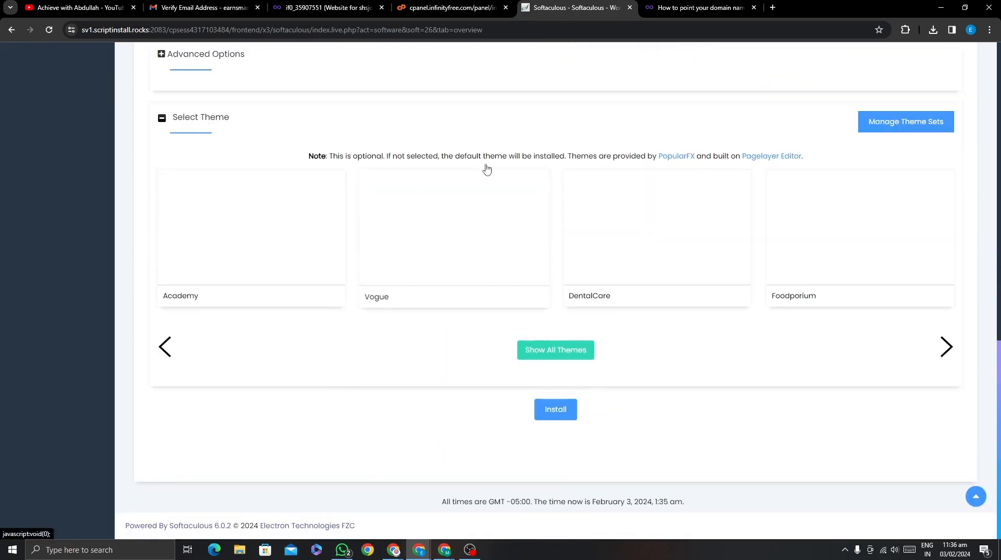
scroll(695, 390, up, 4)
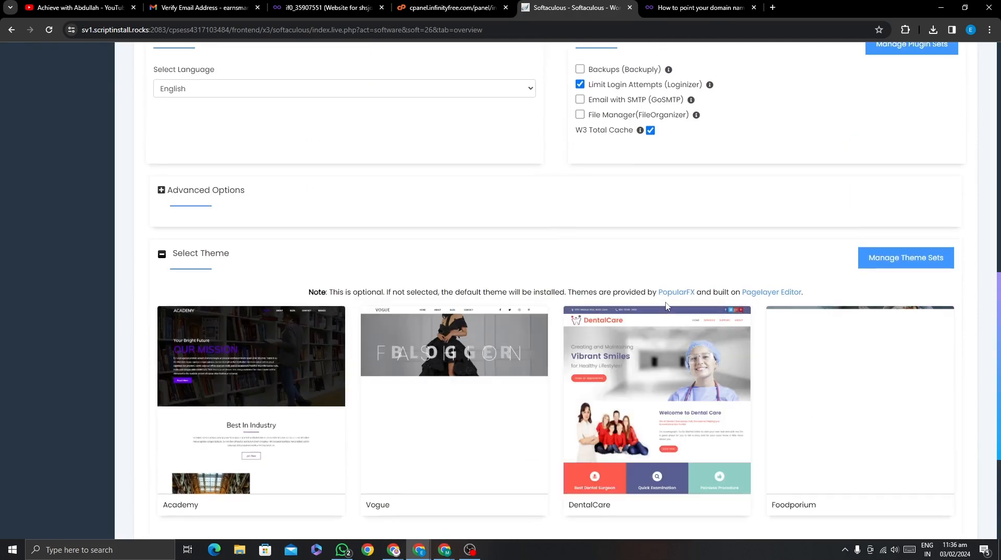
scroll(493, 313, down, 4)
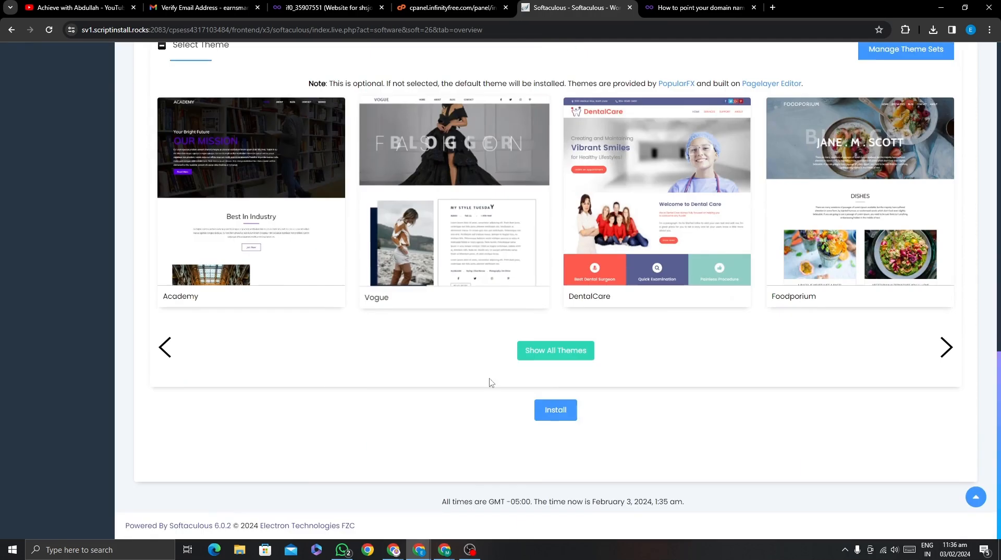
Step: Try to start the WordPress installation with the admin username left empty and read the reported error
click(555, 410)
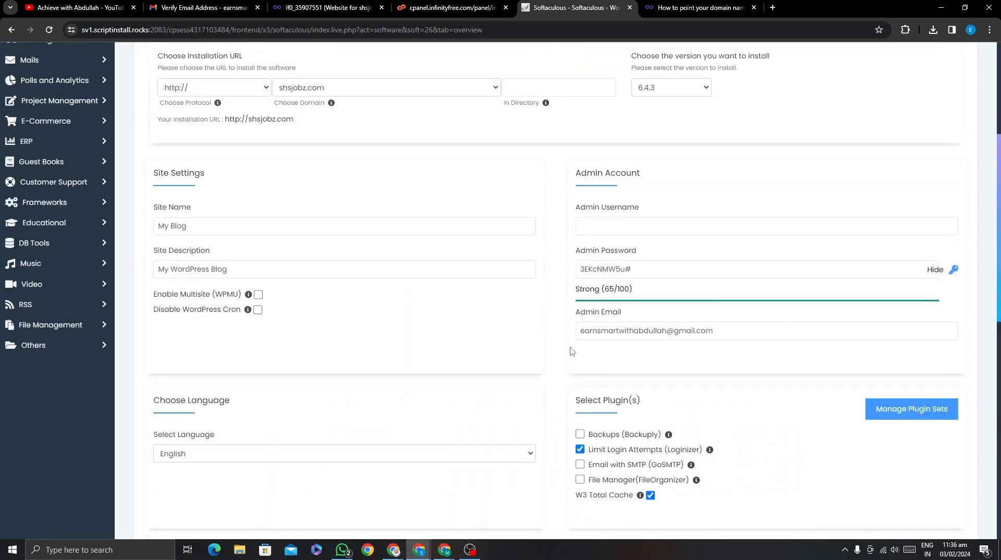
drag(578, 211, 621, 225)
click(621, 226)
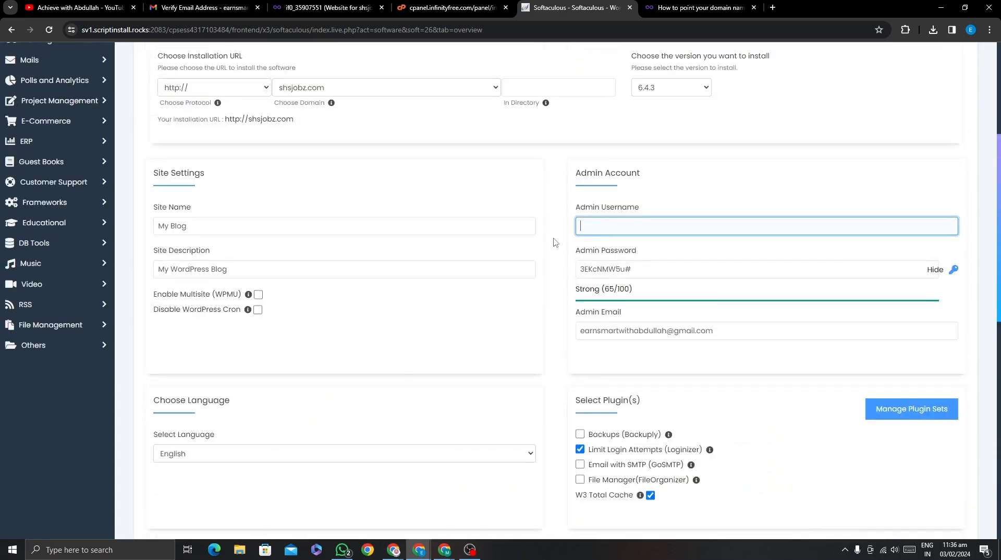
scroll(405, 344, down, 9)
click(552, 514)
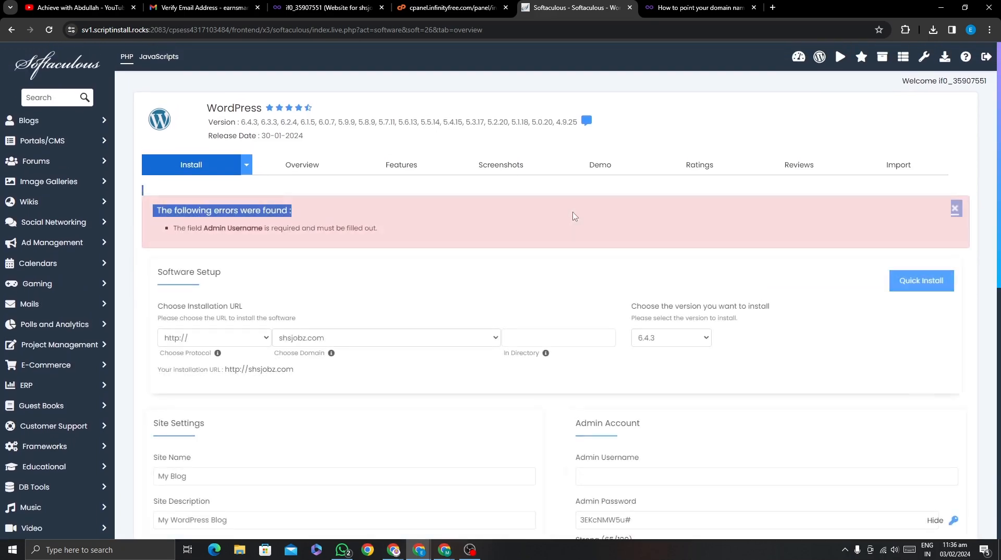
click(485, 239)
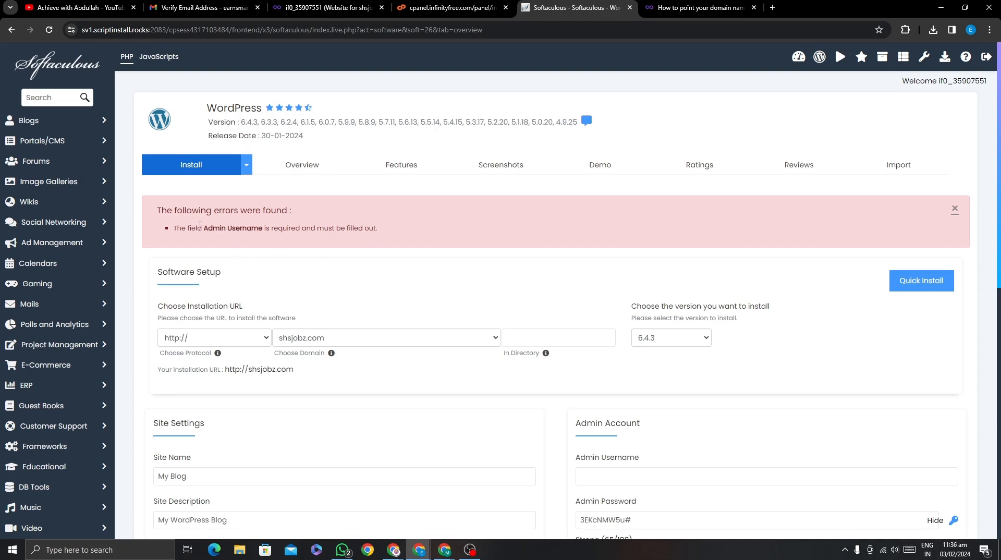
drag(180, 228, 388, 233)
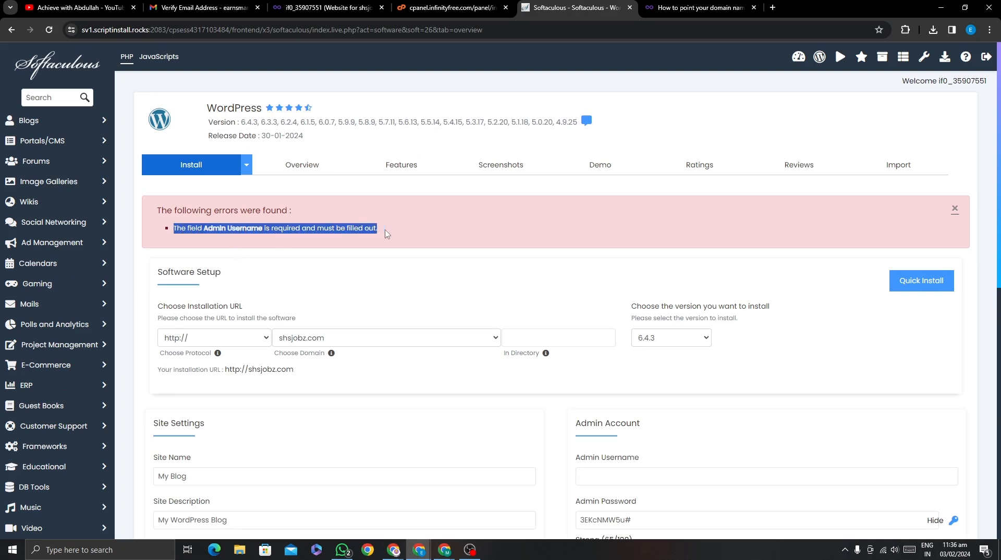
click(389, 233)
Step: Set the admin username of the WordPress installation to achieve
scroll(475, 339, down, 2)
click(655, 465)
scroll(678, 324, down, 2)
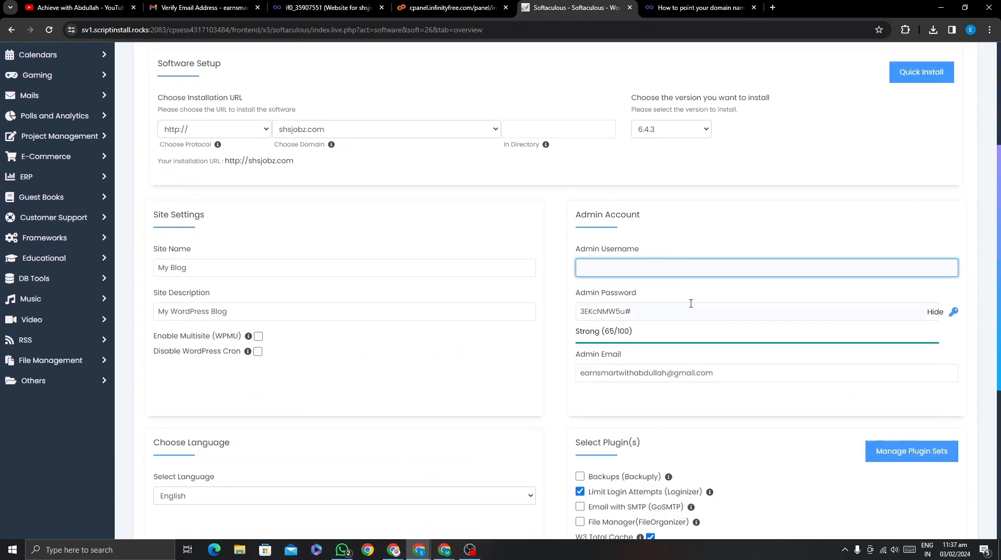
text(achieve)
click(715, 246)
Step: Check the prefilled admin password and admin email of the WordPress installation
click(601, 315)
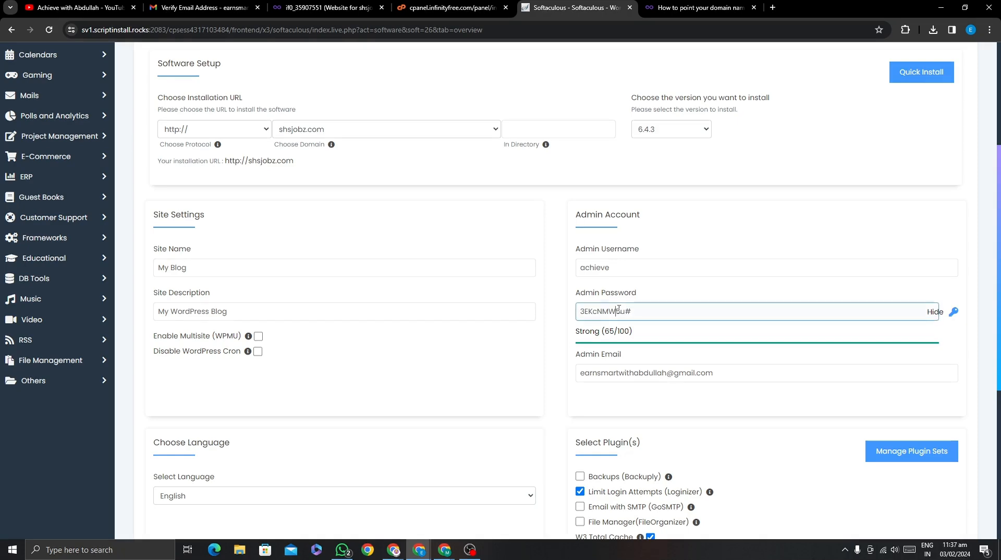
key(ctrl+a)
click(411, 425)
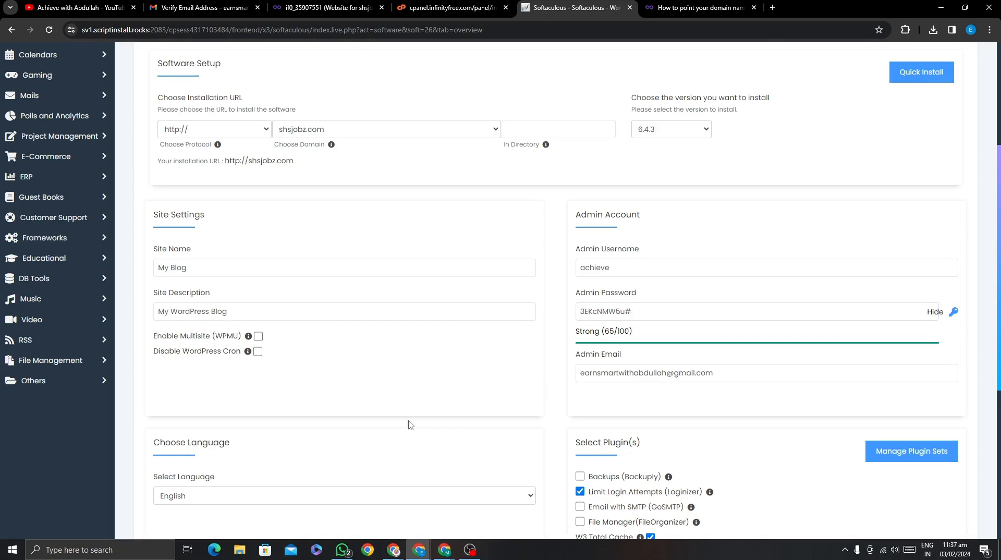
triple_click(647, 376)
click(636, 399)
Step: Start the WordPress installation on shsjobz.com and check its progress
scroll(471, 425, down, 4)
scroll(471, 425, down, 2)
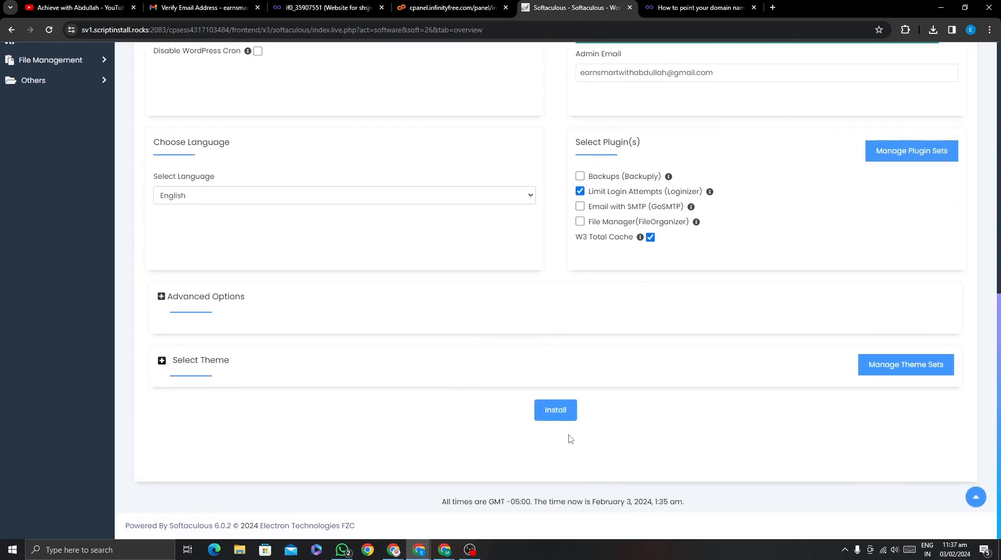
click(556, 409)
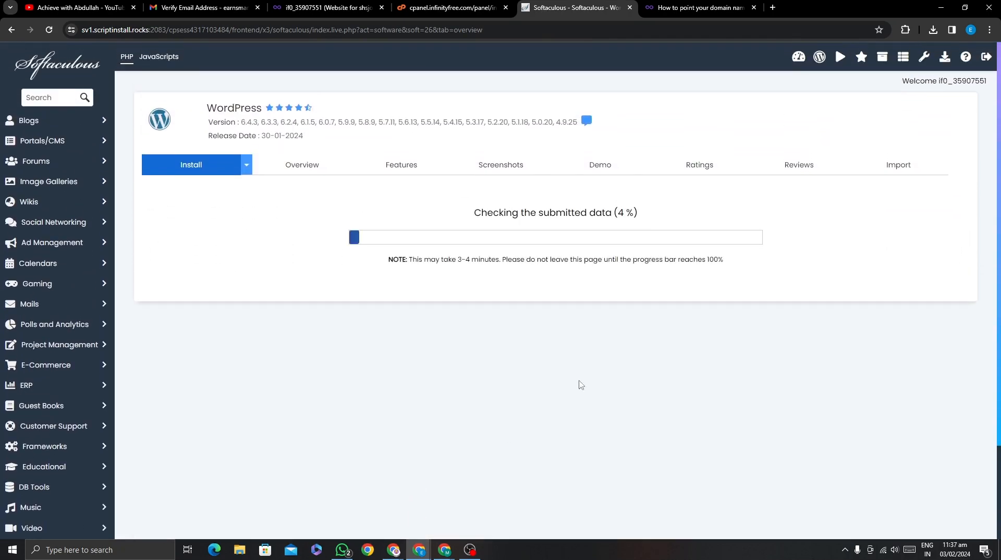
drag(474, 212, 585, 223)
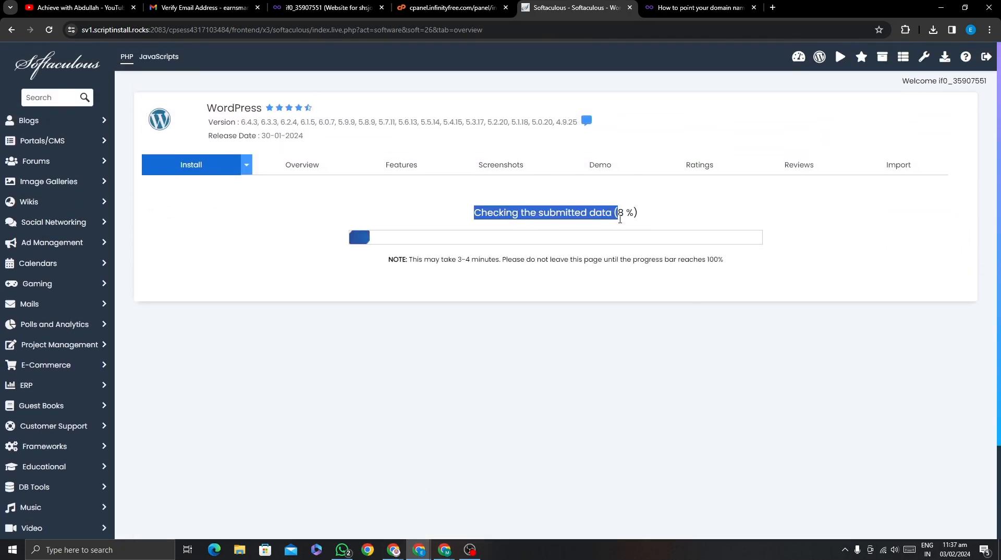
click(653, 214)
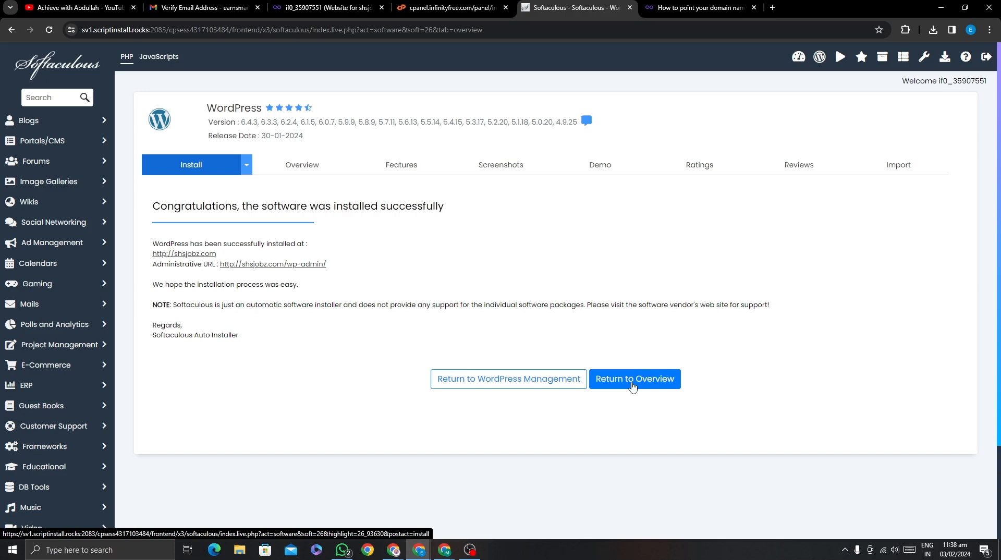
right_click(203, 257)
click(219, 260)
key(ctrl+Tab)
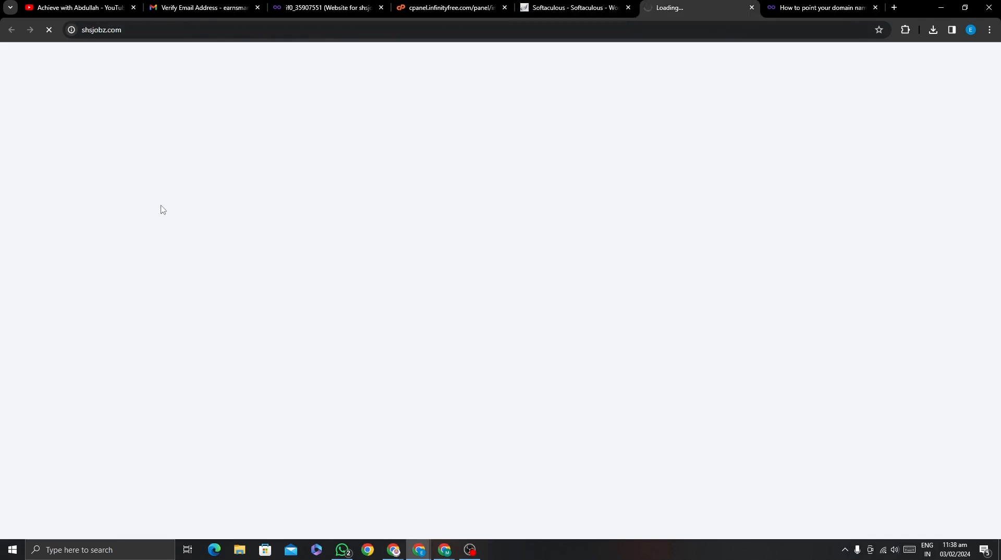
click(563, 7)
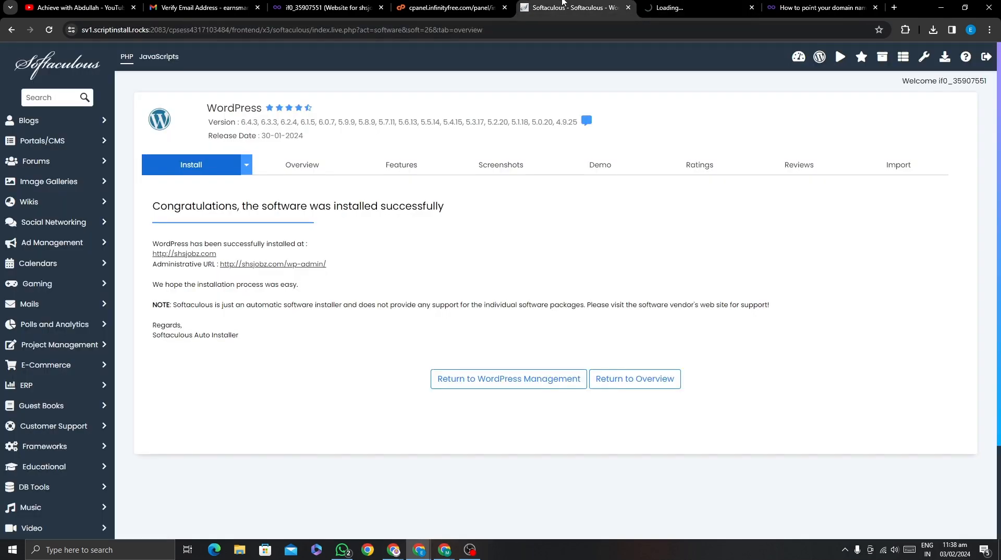
right_click(280, 264)
click(308, 274)
key(ctrl+Tab)
key(ctrl+Tab)
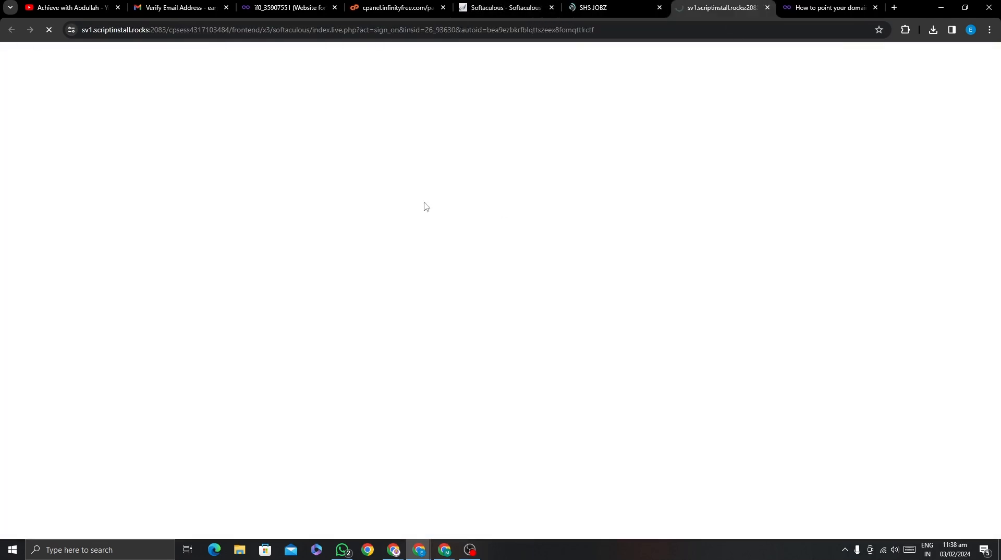
Step: Compare the shsjobz.com homepage with the page opened from the administrative link, and close the admin page's tab
click(631, 6)
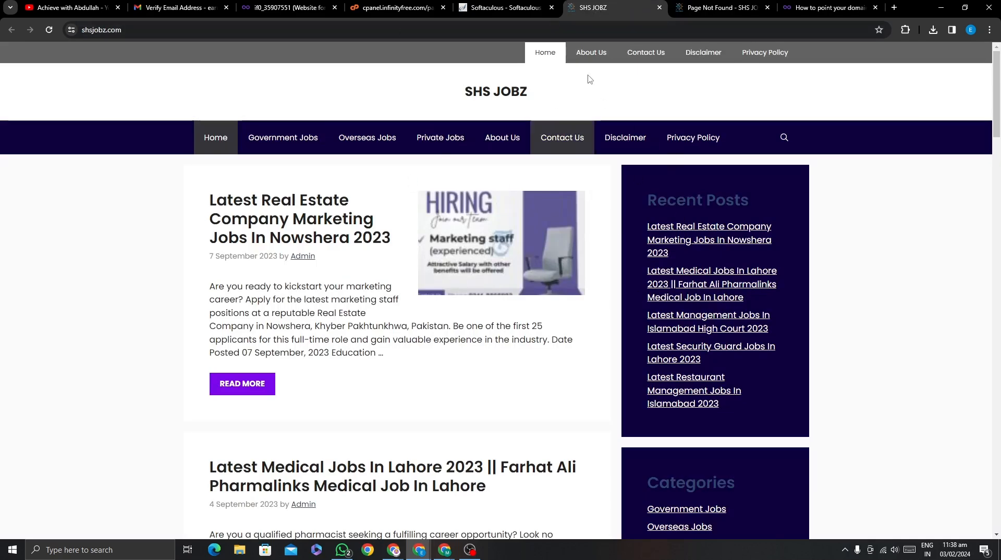
key(ctrl+Tab)
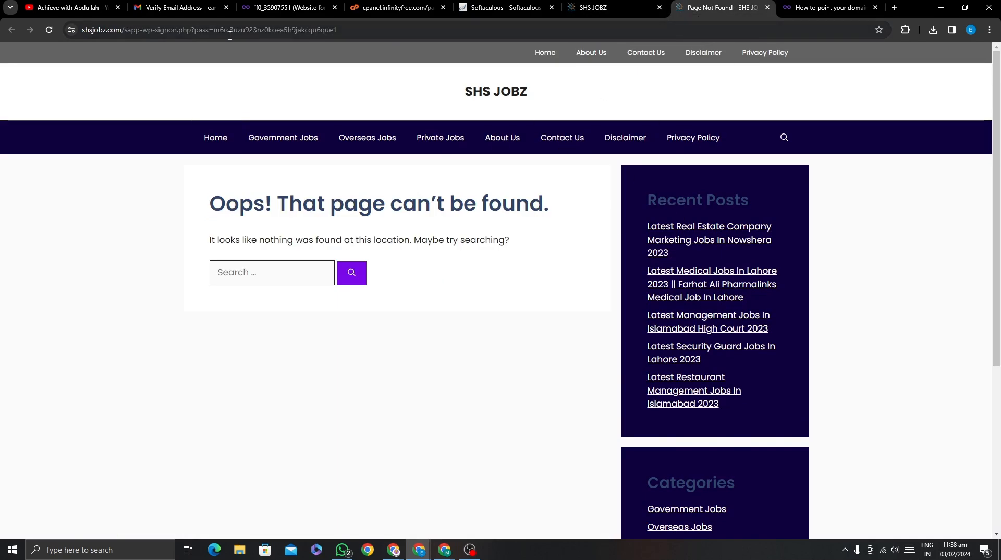
double_click(230, 35)
click(767, 8)
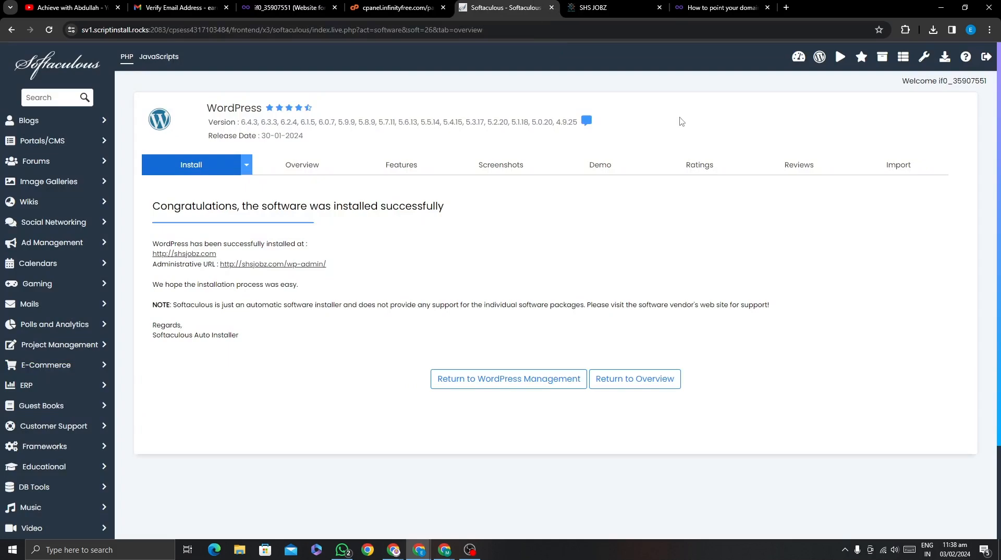
Step: Check the site's tab once more and open WordPress Management from the Softaculous installation summary
click(532, 7)
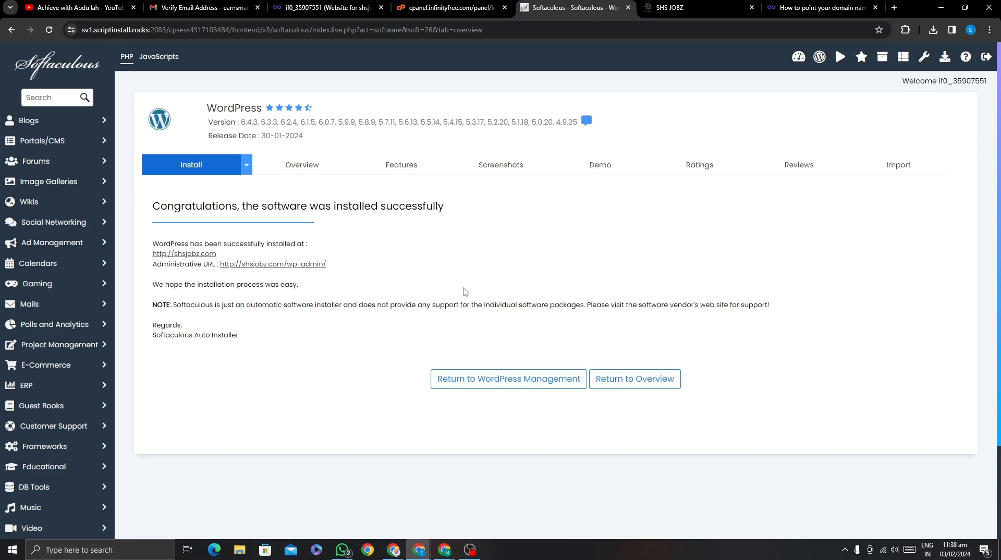
click(663, 5)
click(590, 3)
click(504, 383)
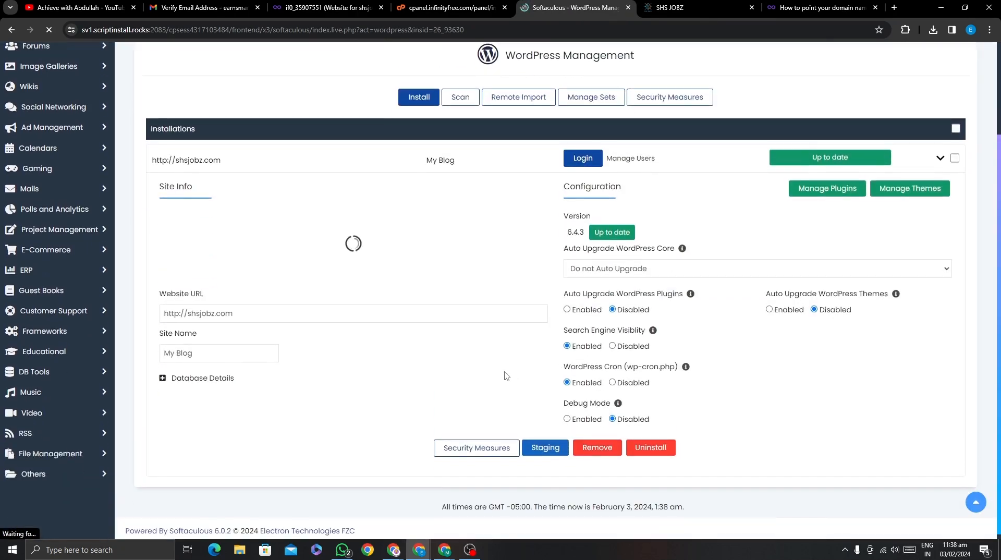
Step: Review the site info and configuration of the shsjobz.com installation, briefly viewing the open YouTube channel page in between
scroll(386, 412, down, 3)
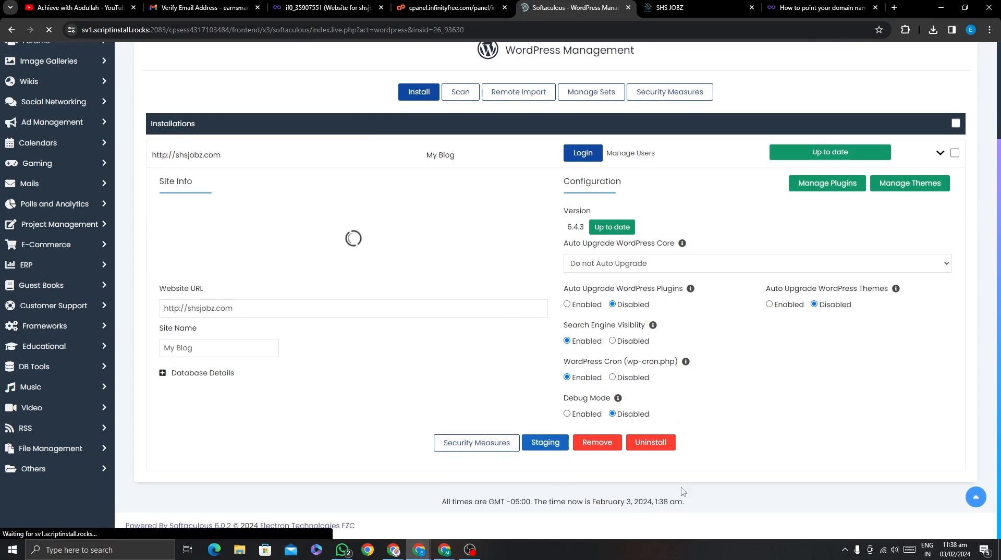
scroll(688, 457, up, 3)
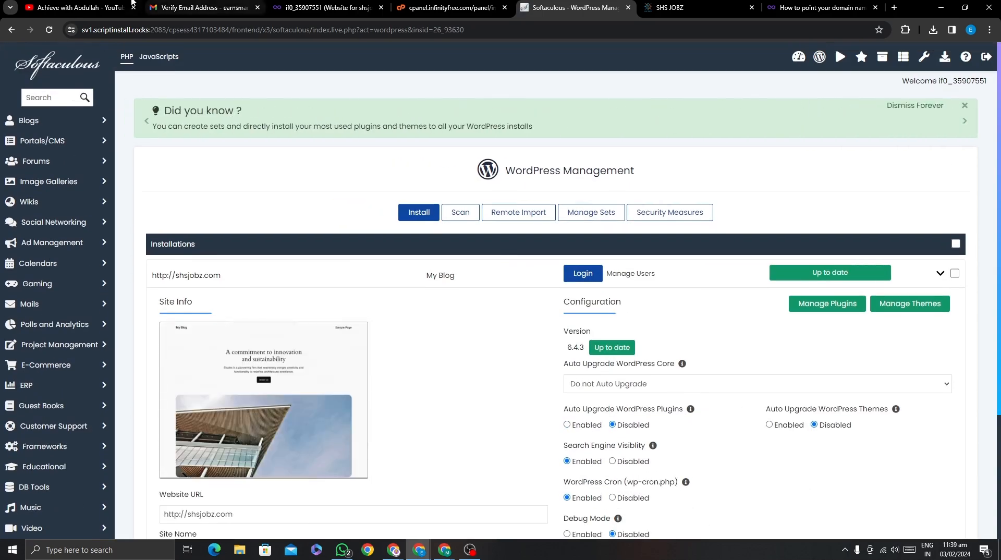
click(94, 8)
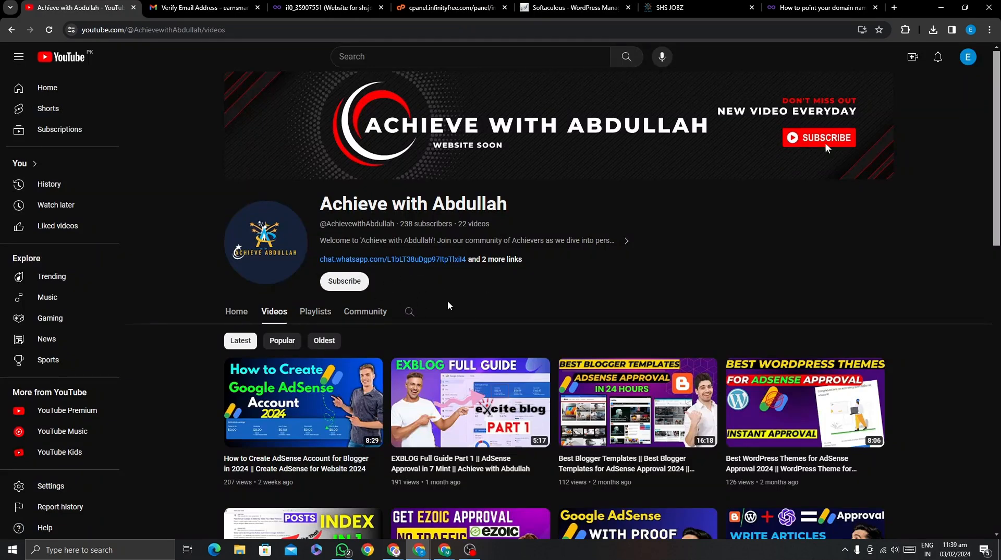
click(576, 7)
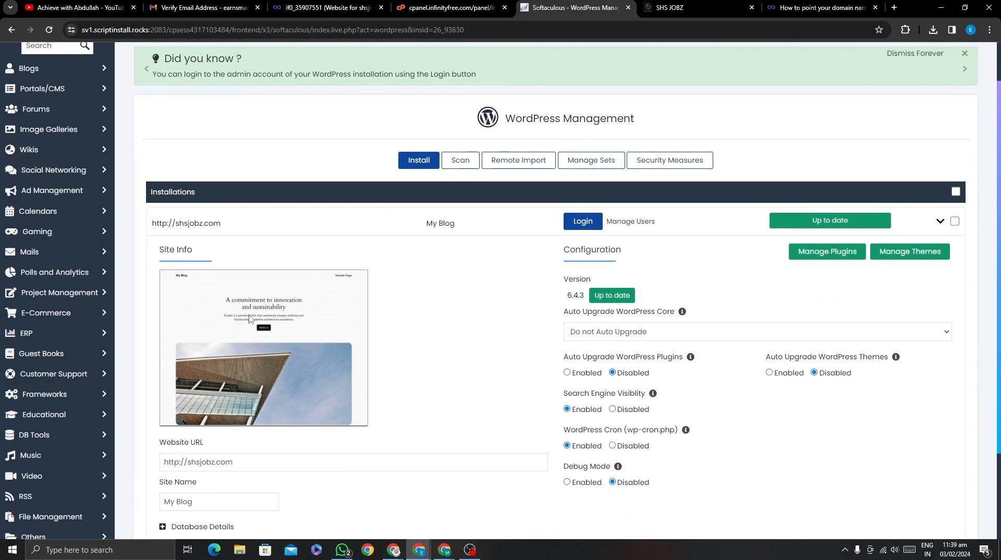
scroll(334, 396, down, 3)
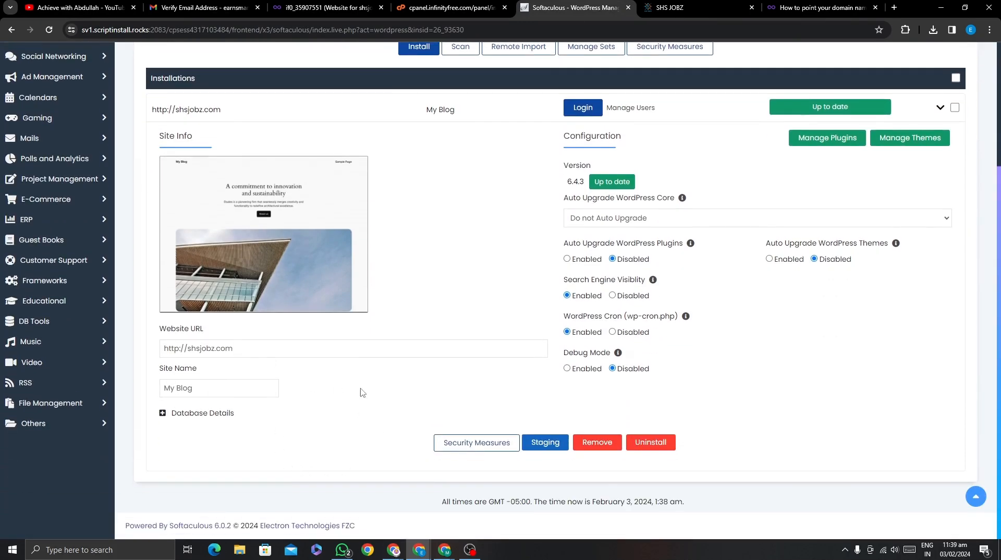
scroll(407, 438, up, 5)
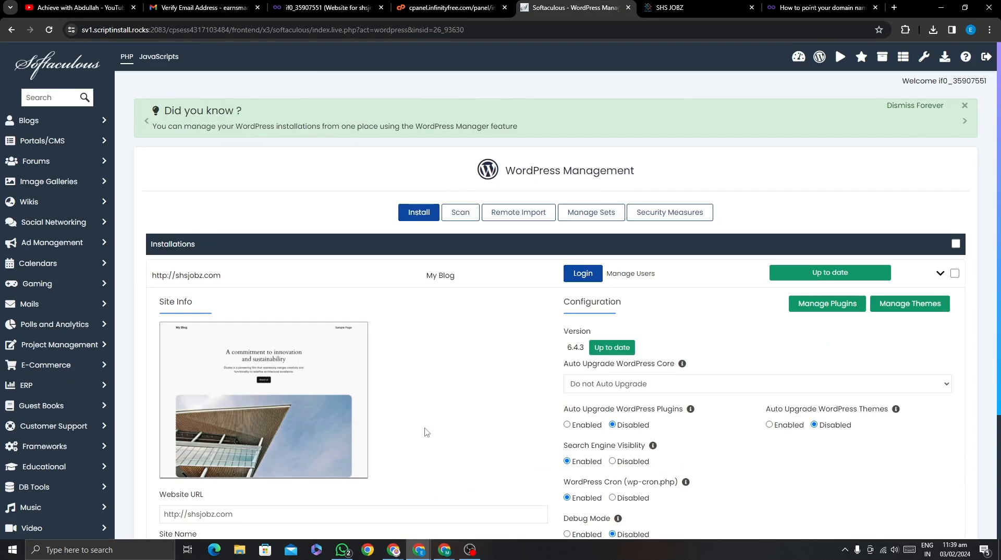